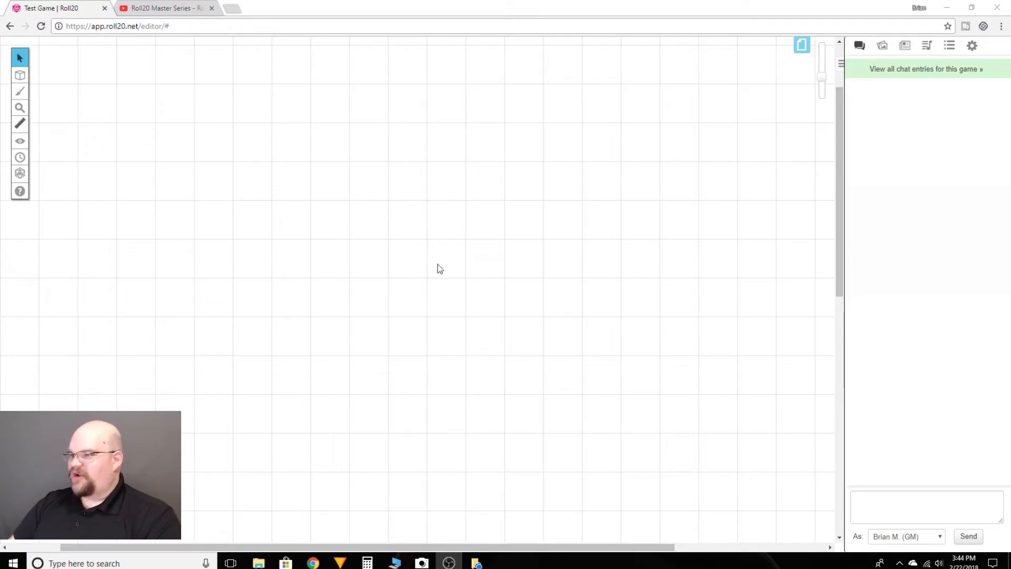
- Create a rollable table named Random-Street-Encounters and disallow players from rolling on it
click(952, 49)
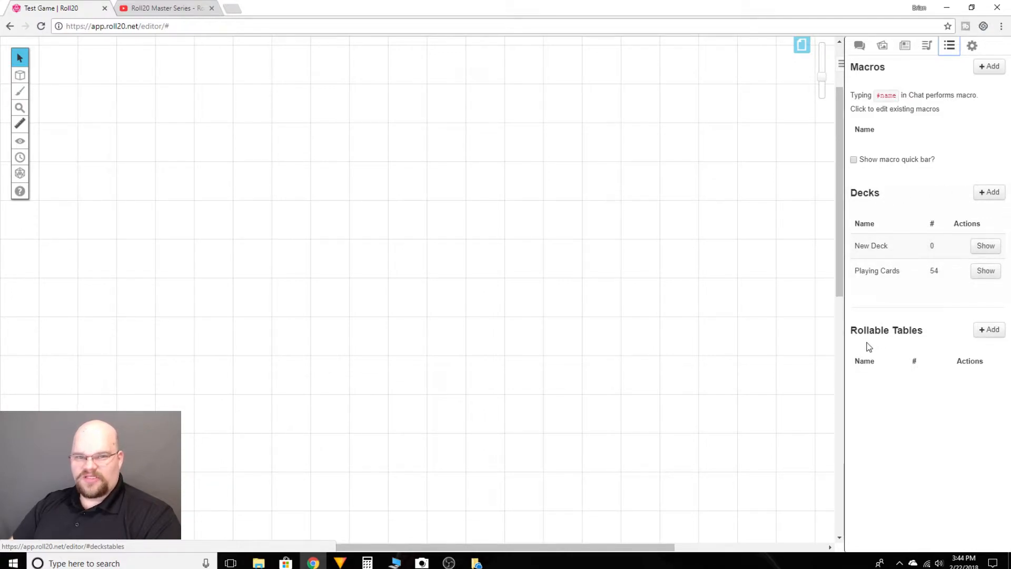
click(988, 334)
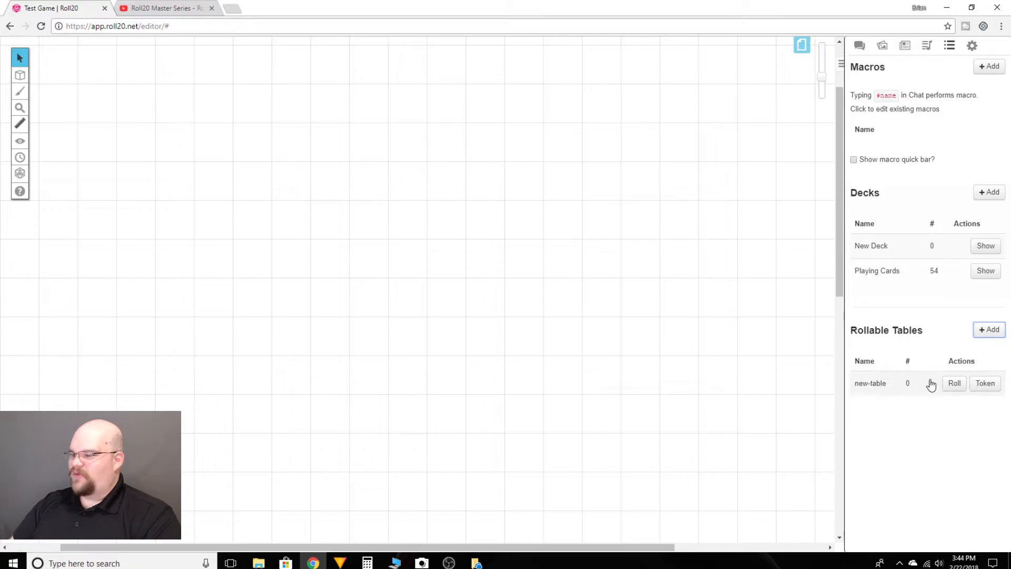
click(878, 386)
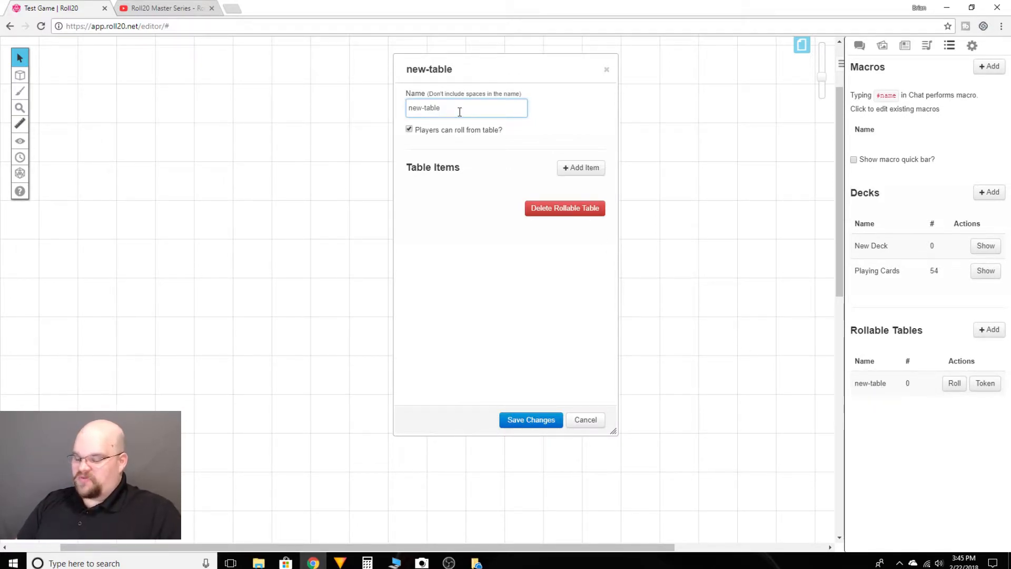
key(BackSpace)
key(BackSpace)
key(BackSpace)
key(BackSpace)
key(BackSpace)
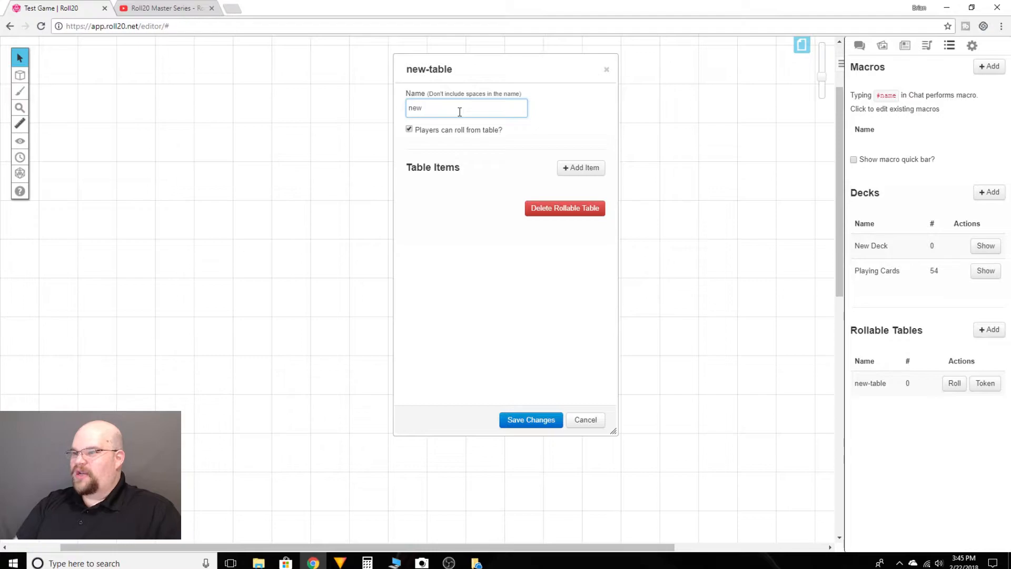
text(Random-Street-E)
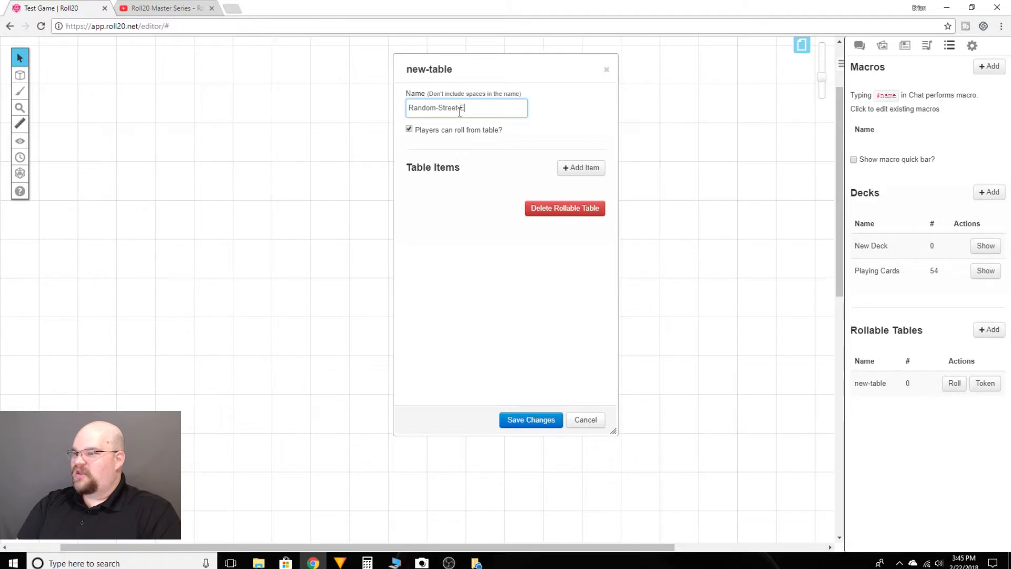
text(ncounters)
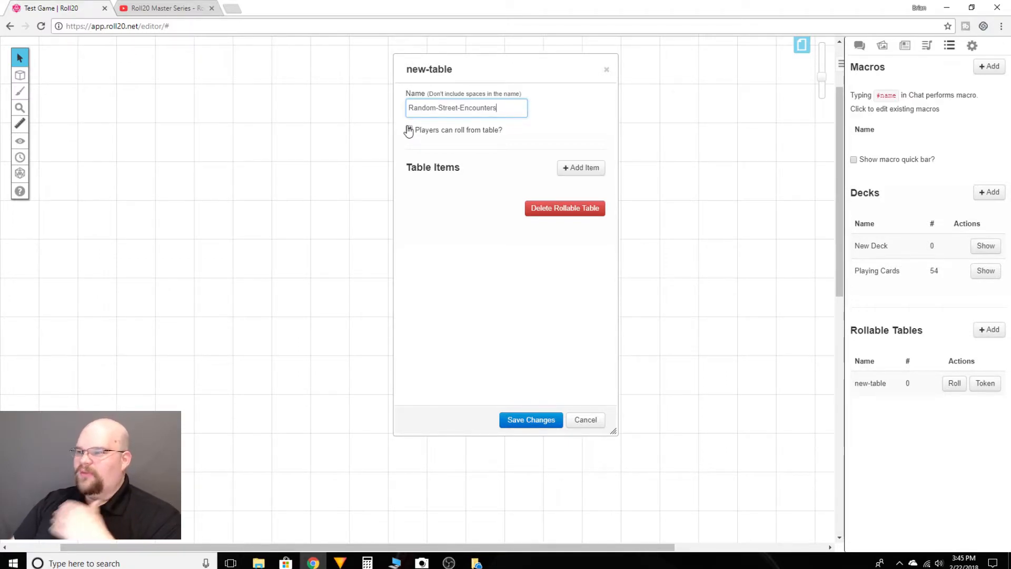
click(411, 132)
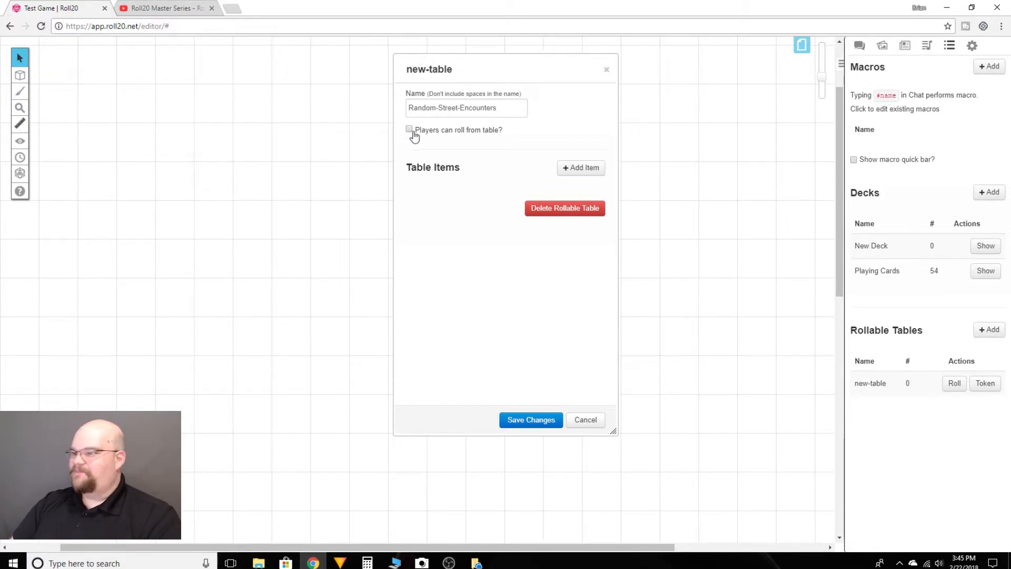
- Add an item named "1 Street Thug" to the encounter table and save it
click(592, 169)
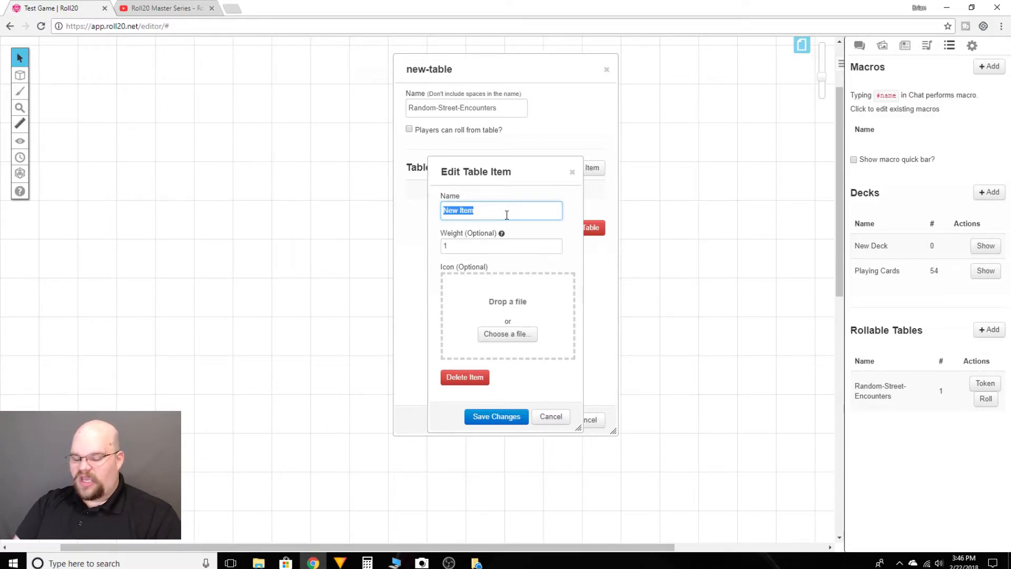
text(1 street thug)
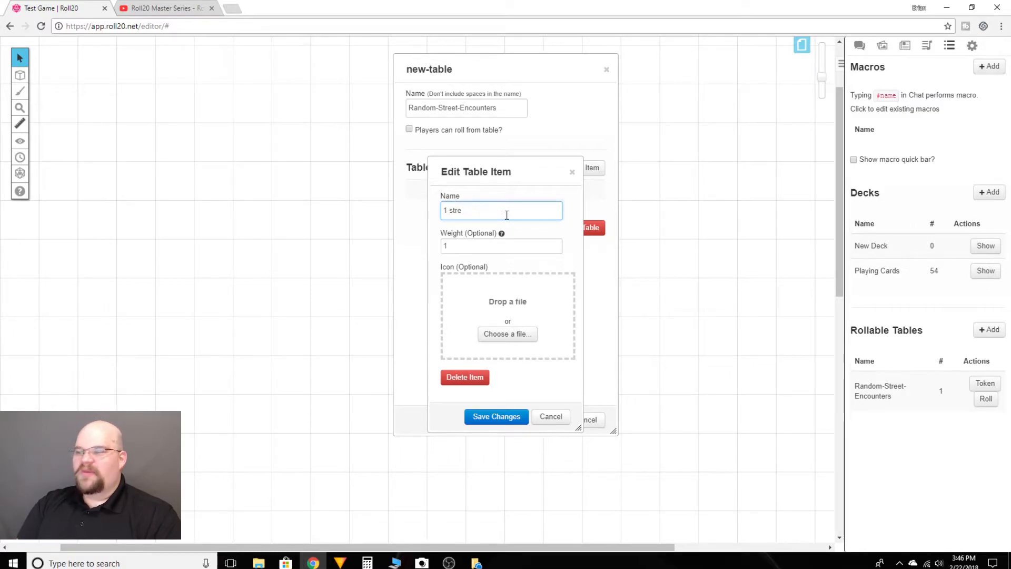
key(BackSpace)
key(BackSpace)
text(Street Thug)
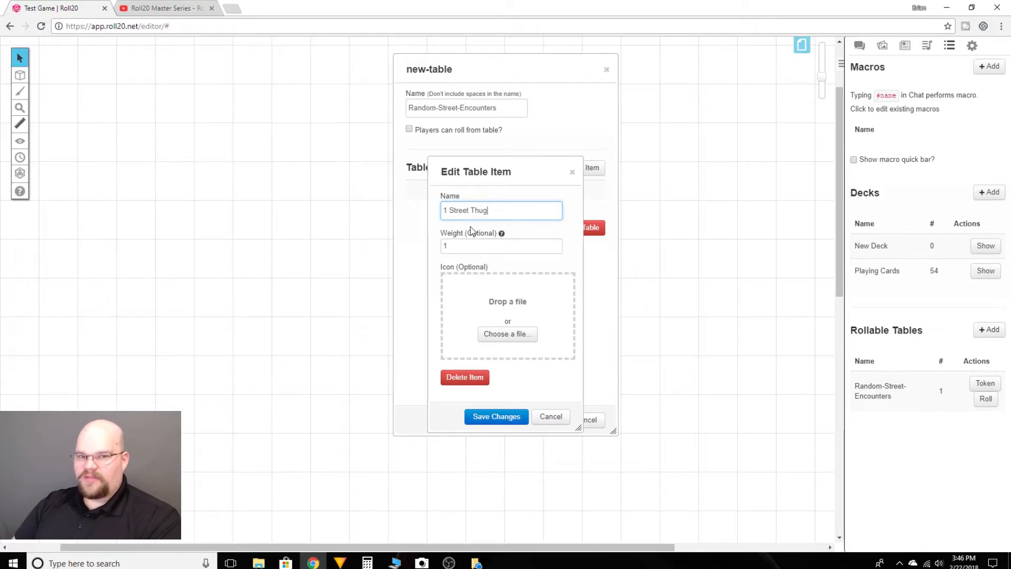
click(503, 414)
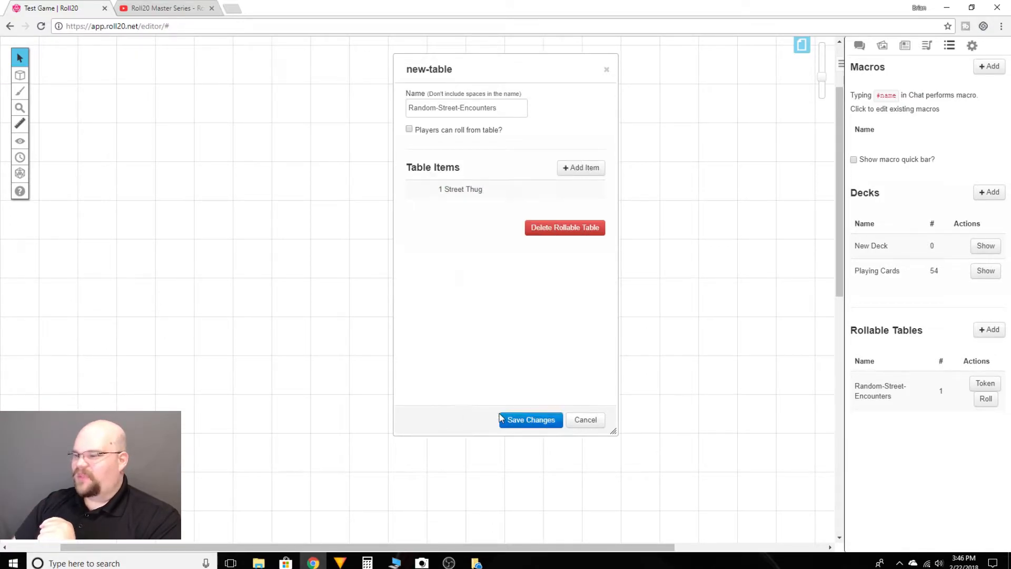
- Add a second table item named "2 Street Thugs" and save it
click(579, 168)
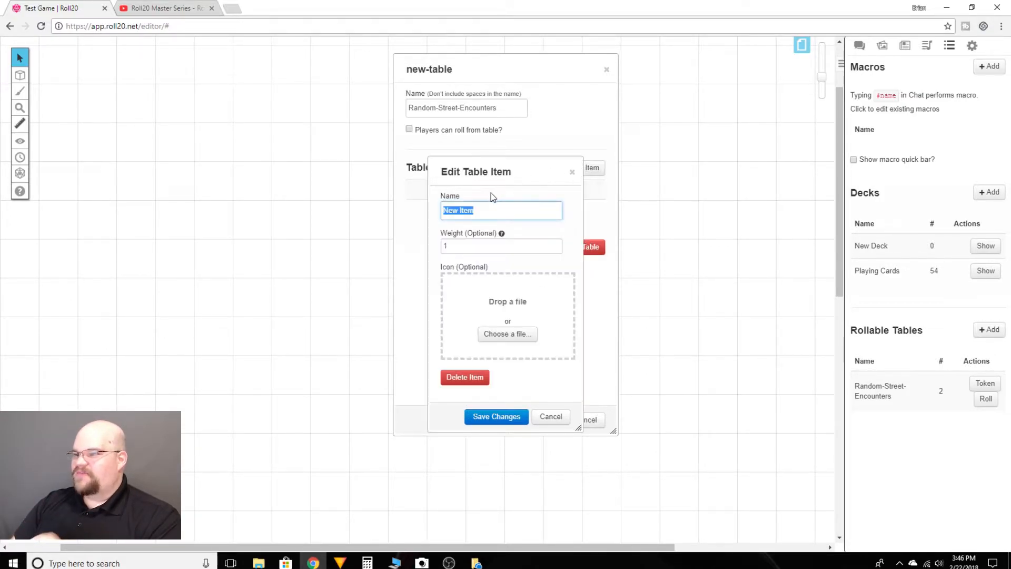
text(2)
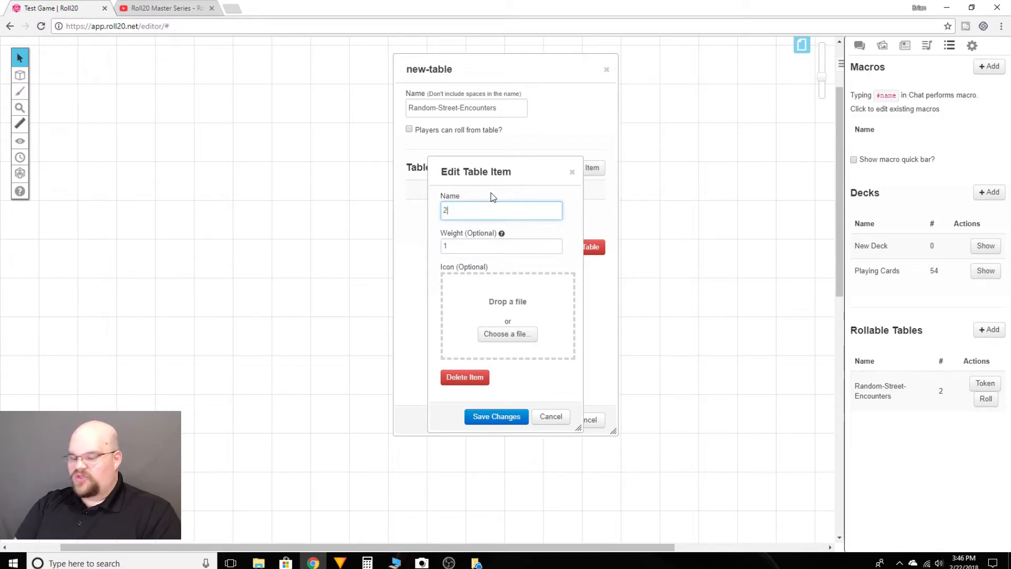
text( str)
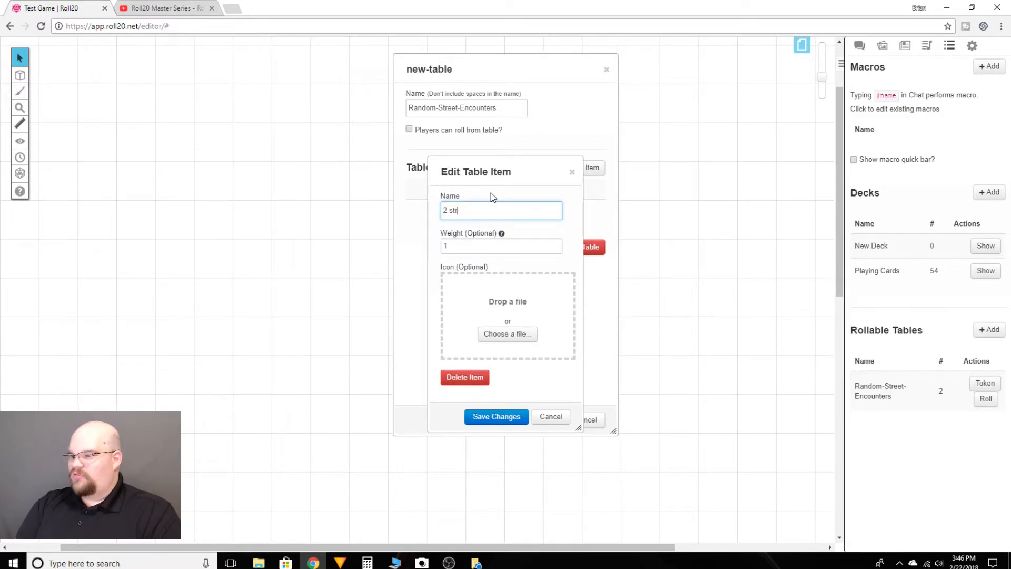
key(BackSpace)
key(BackSpace)
key(BackSpace)
text(Street Thugs)
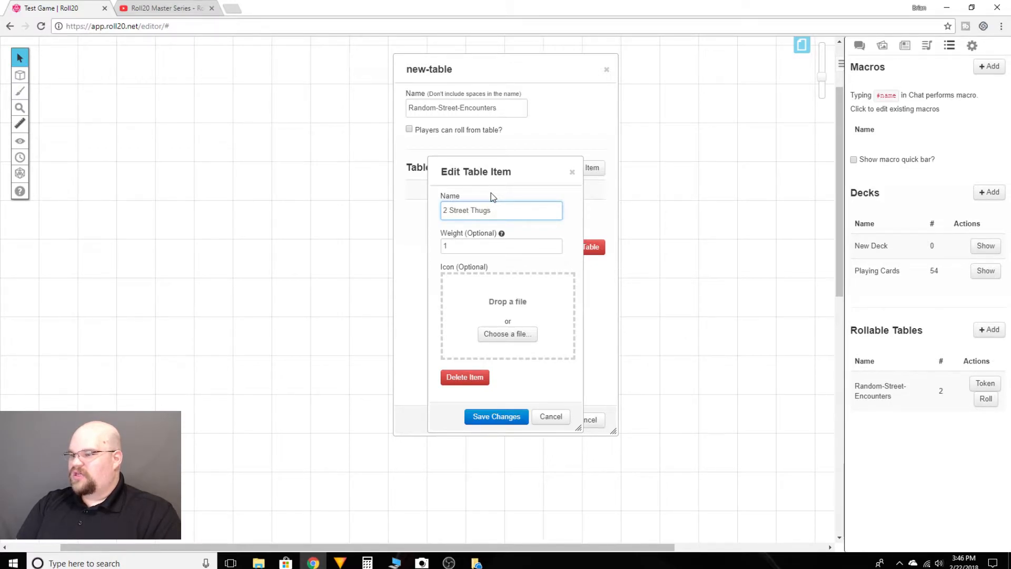
click(519, 417)
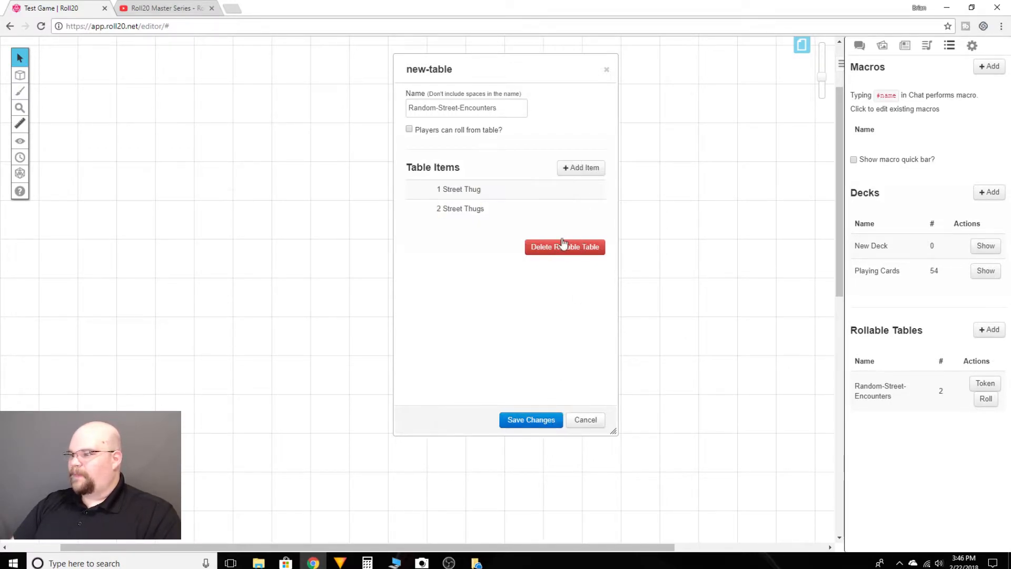
- Add a third table item named "Low Power Villian" and save it
click(582, 169)
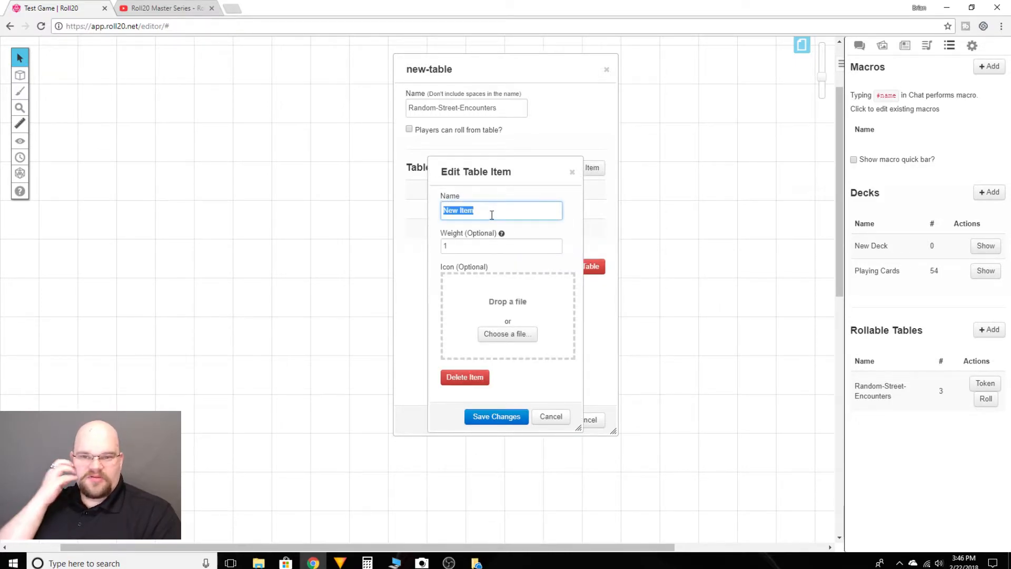
text(Low Power Villian)
click(491, 417)
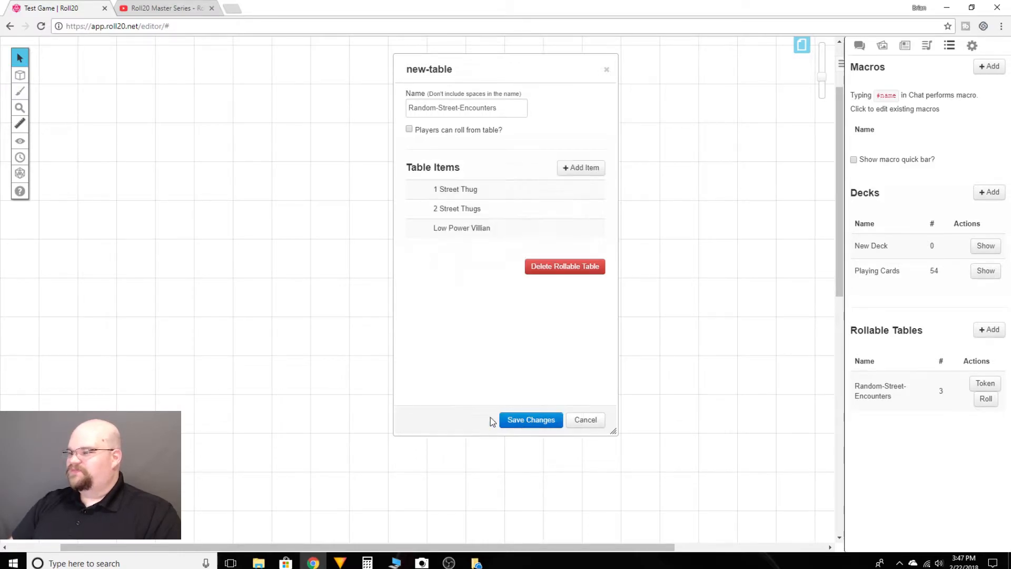
- Add a fourth table item named "Homeless Person" and save it
click(573, 168)
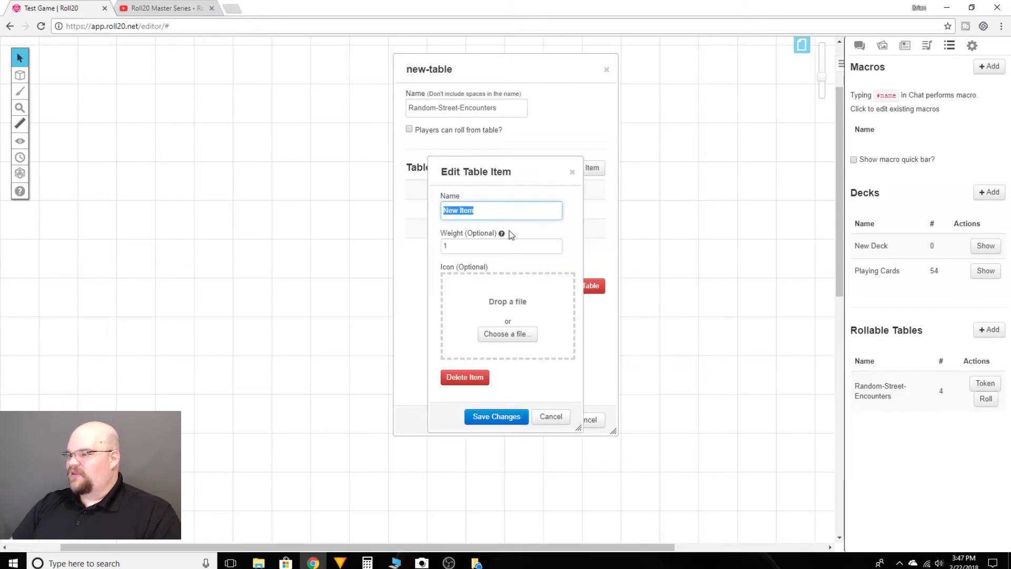
text(Home)
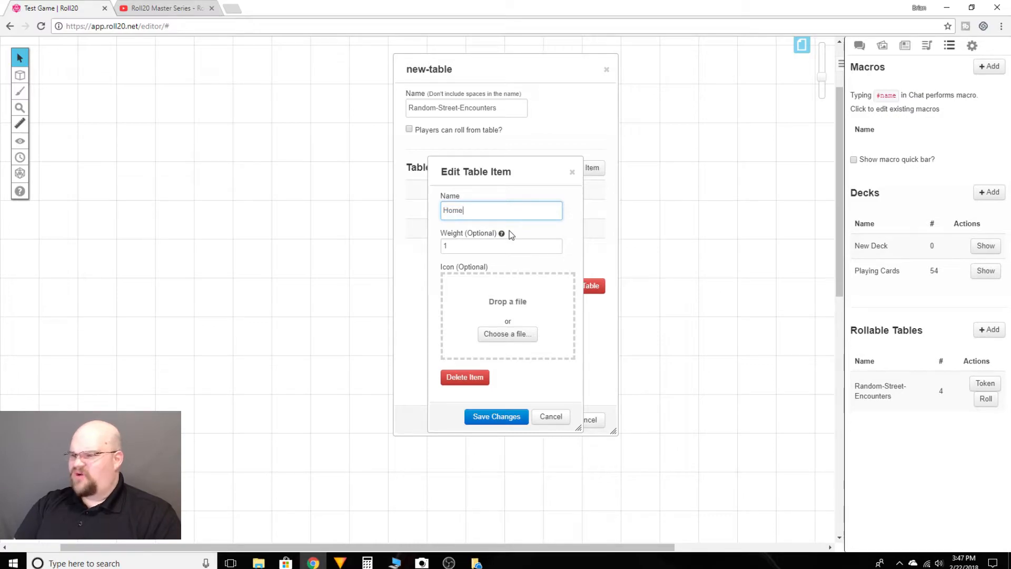
text(less Person)
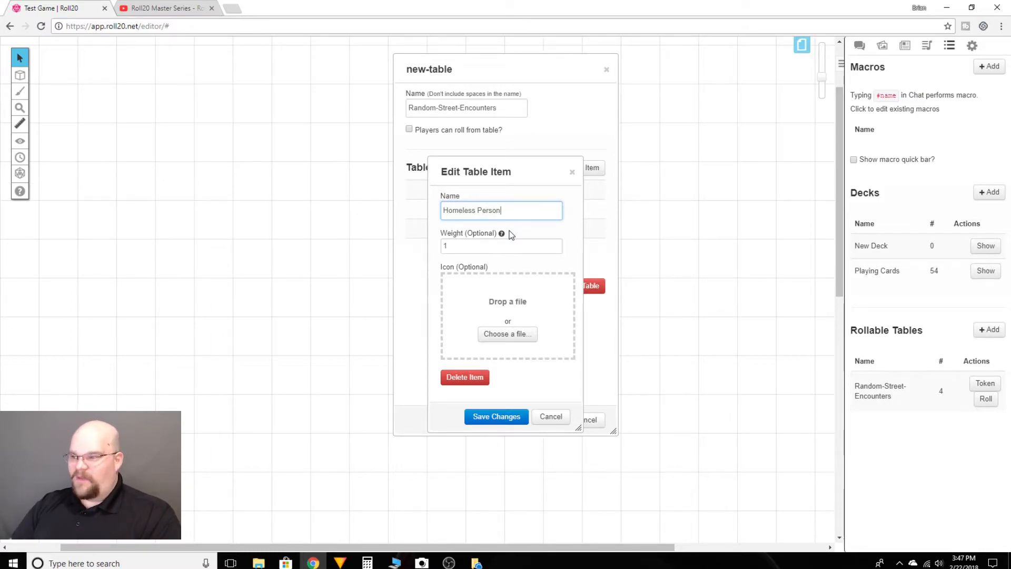
click(492, 416)
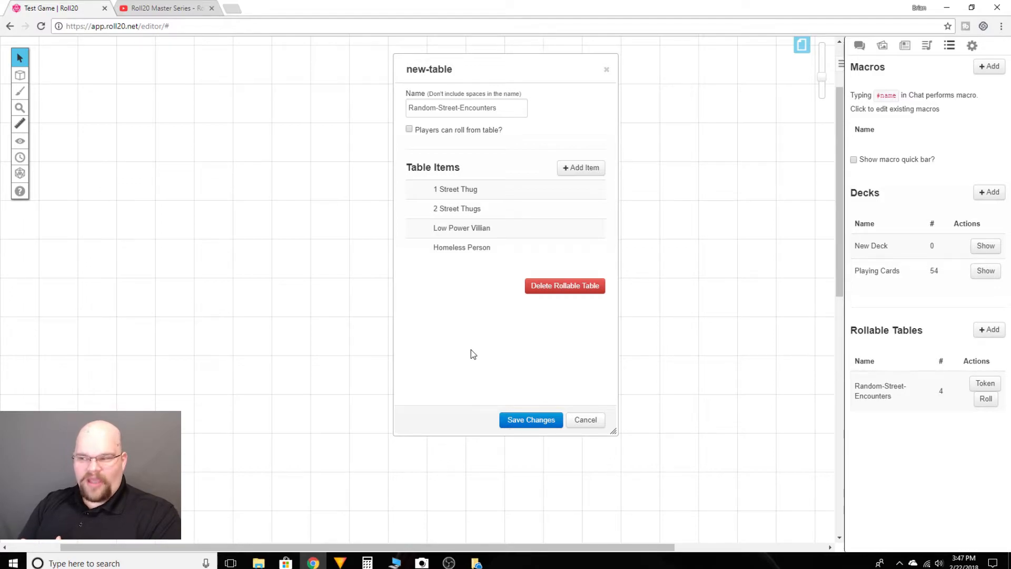
- Add a fifth item named "Mugging In Progress" and save the whole encounter table
click(579, 169)
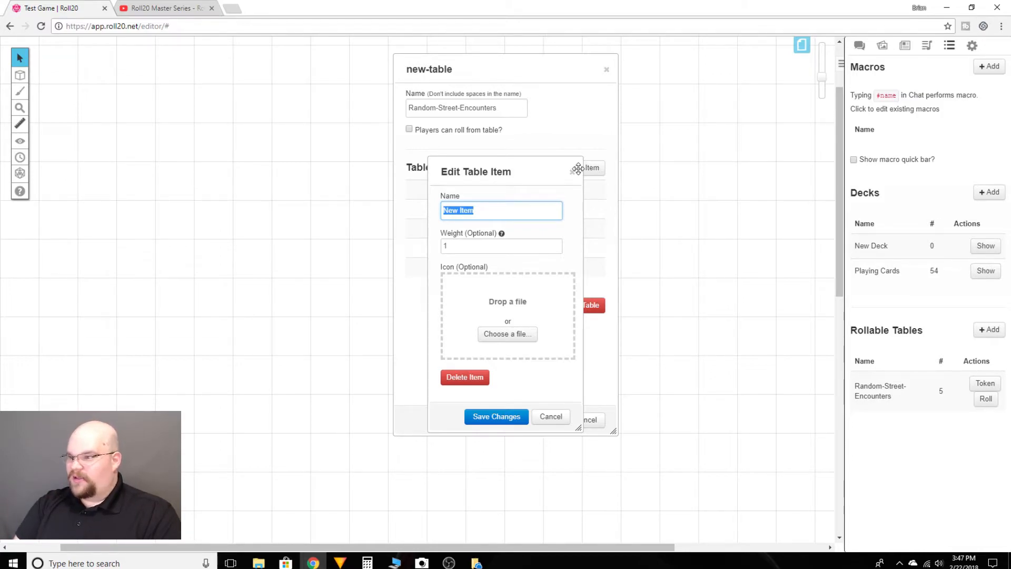
text(Mugging)
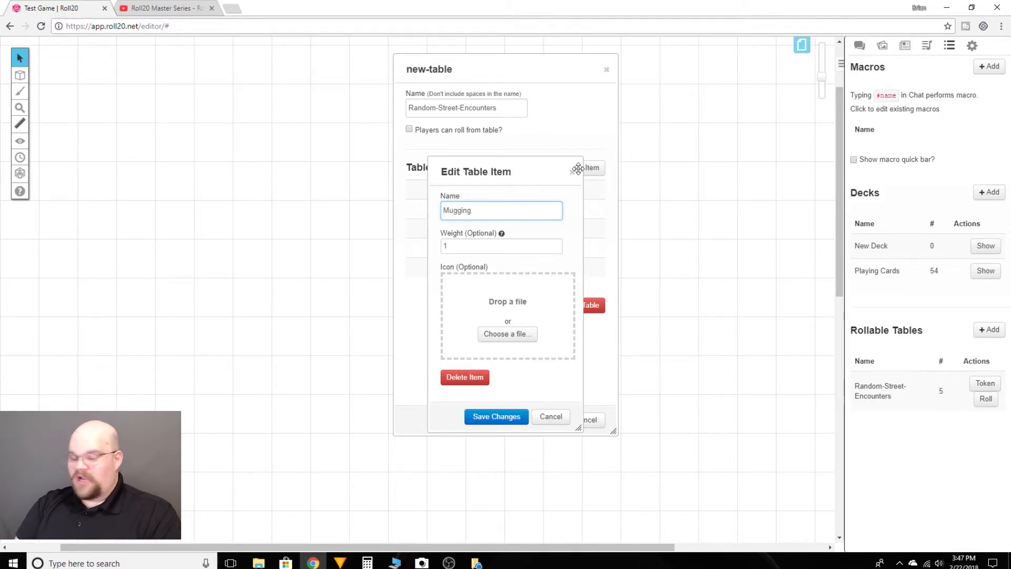
text( In)
text( Pre)
text(ogress)
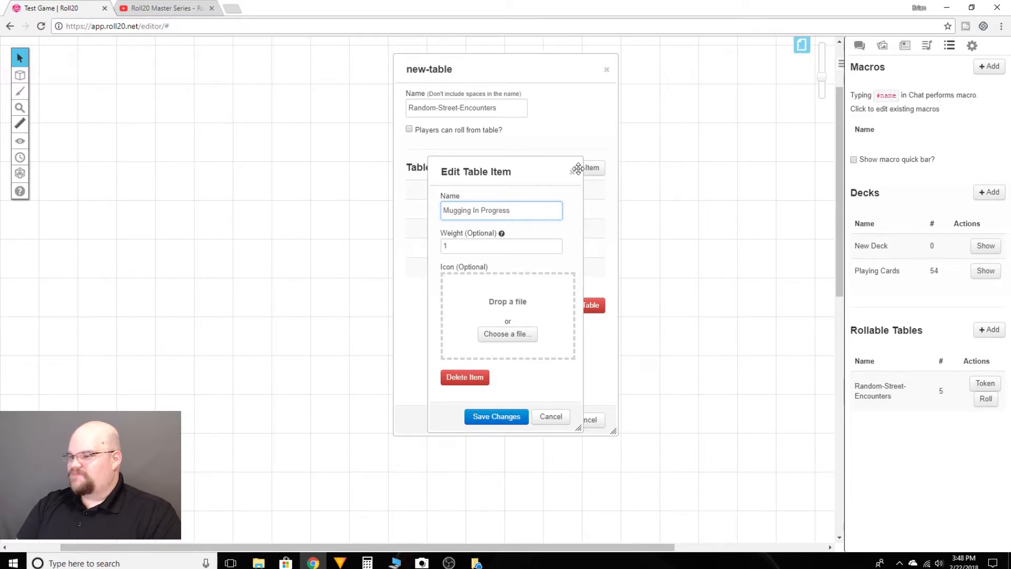
click(494, 416)
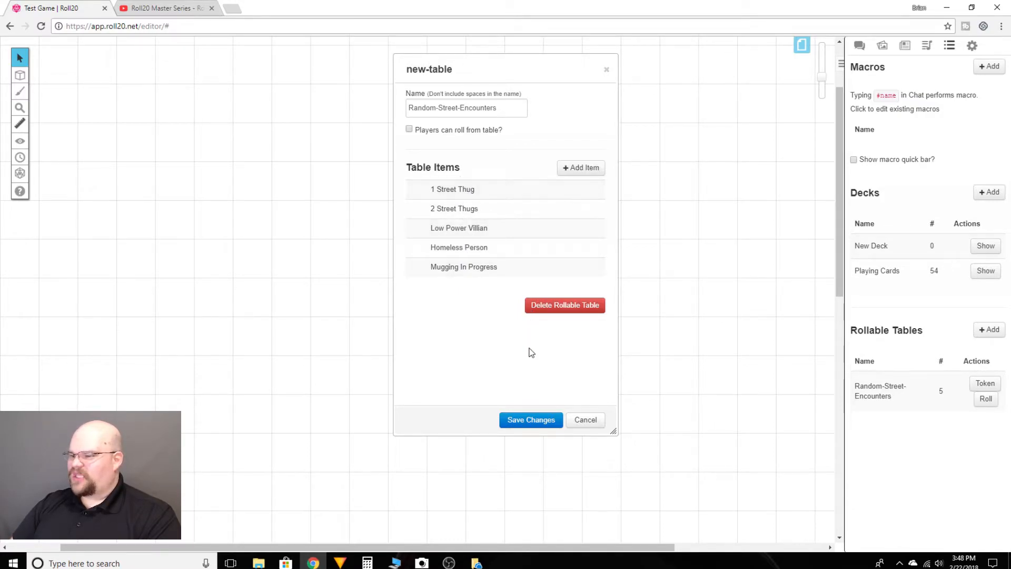
click(530, 420)
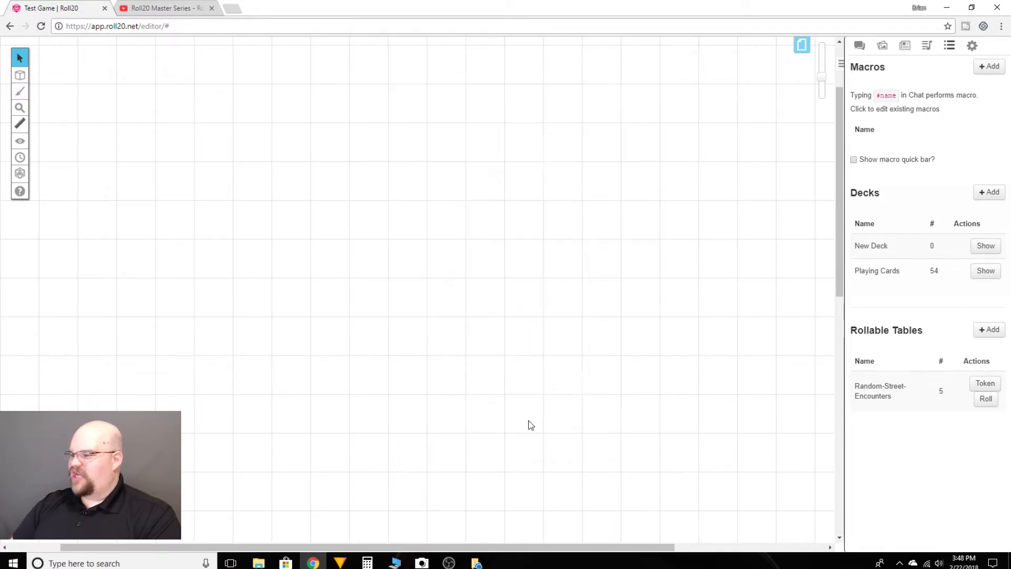
- Roll on the Random-Street-Encounters table three times, checking the result in the chat after each roll
click(985, 402)
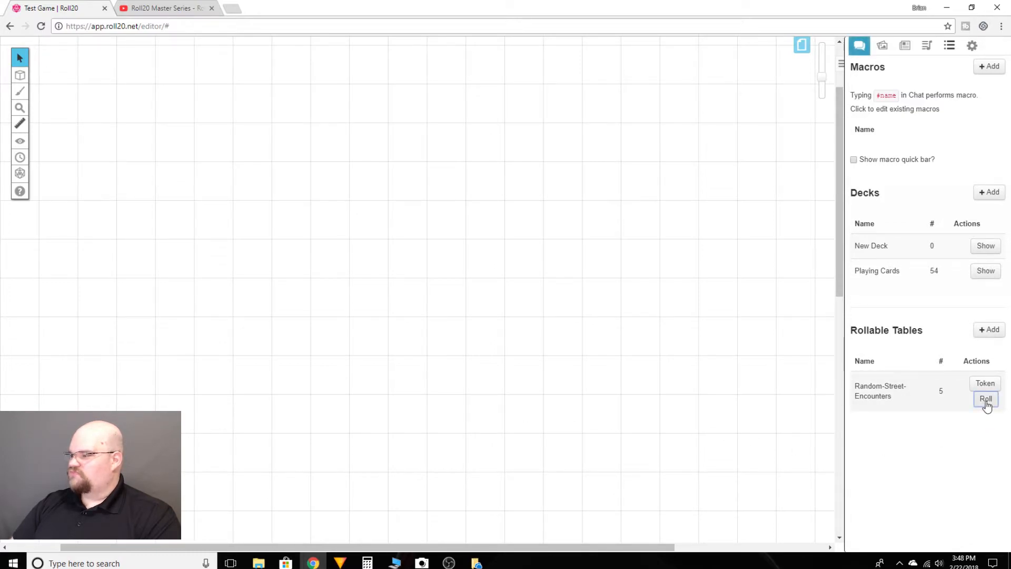
click(859, 48)
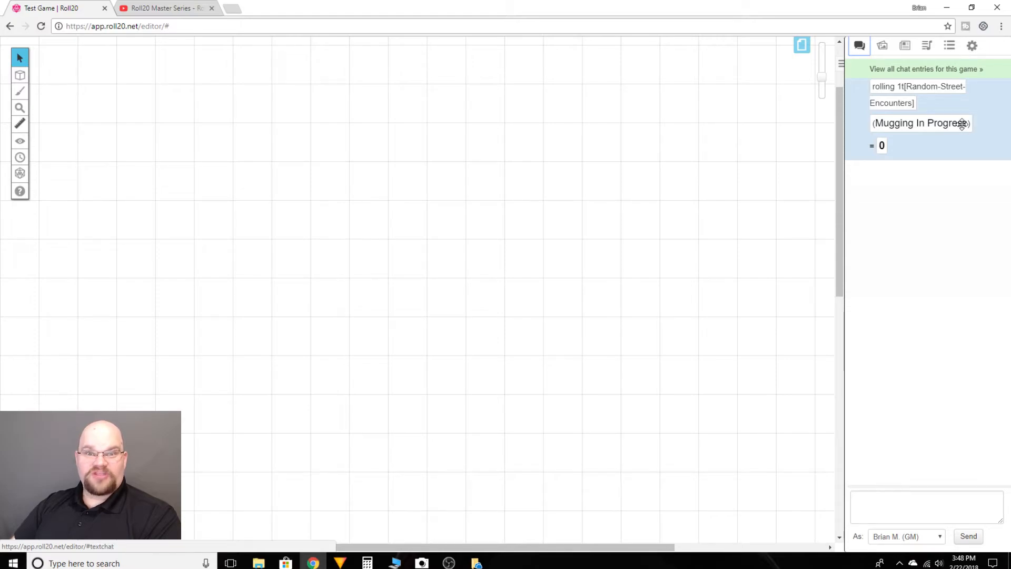
click(950, 45)
click(986, 399)
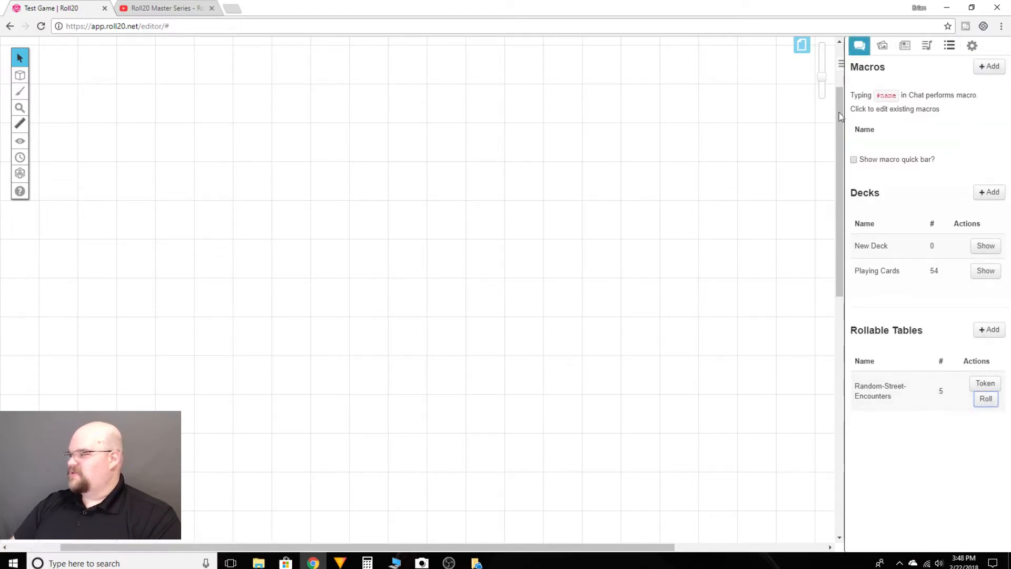
click(857, 52)
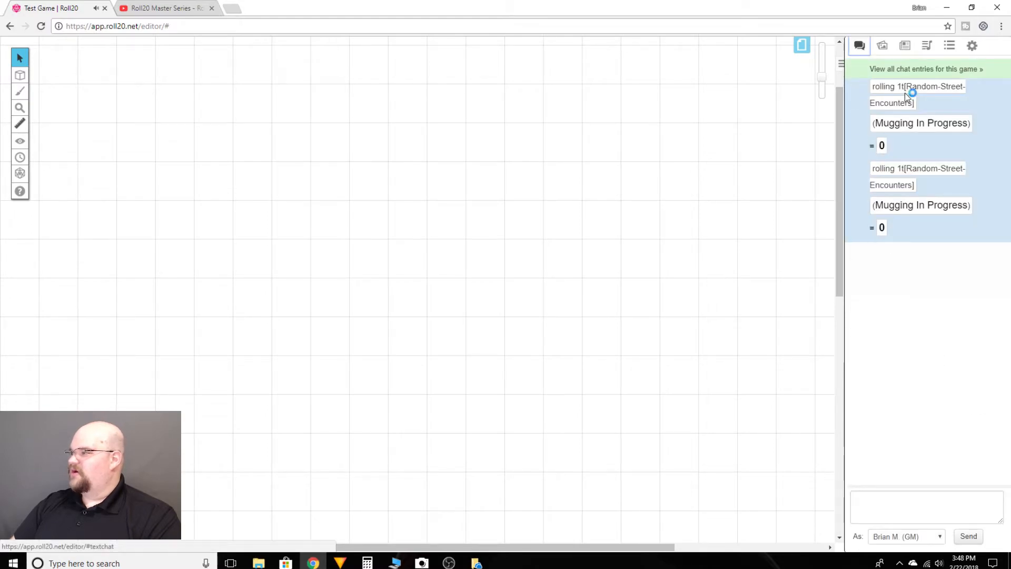
click(949, 46)
click(989, 401)
click(860, 46)
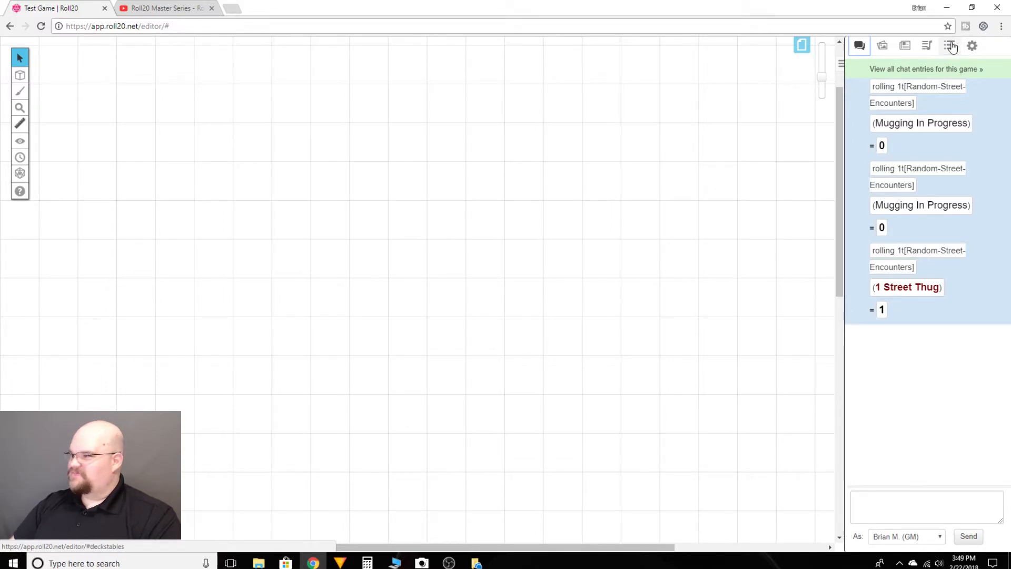
- Open the Random-Street-Encounters table and examine the weight setting and its explanation in the "Mugging In Progress" and "Homeless Person" items
click(951, 46)
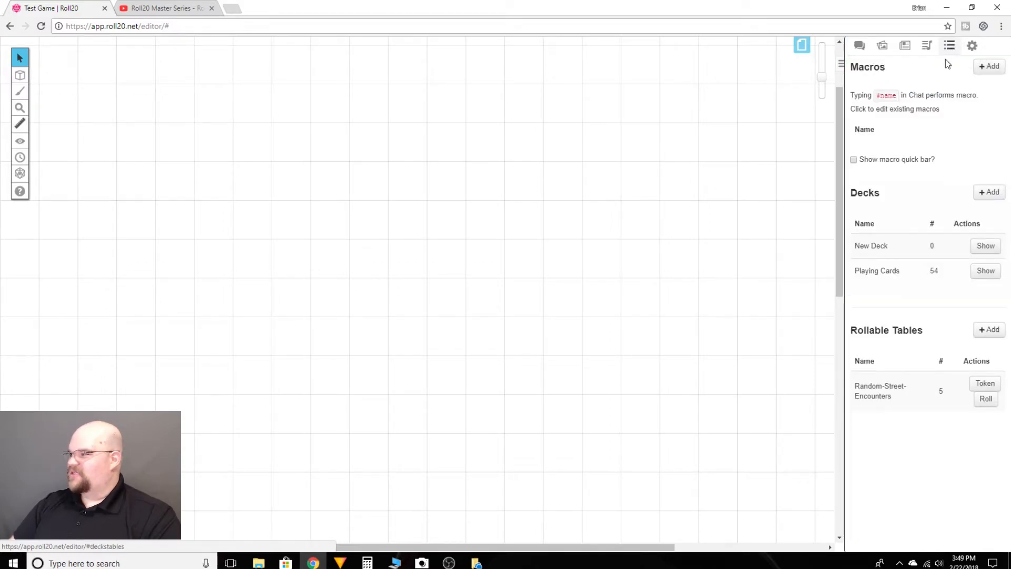
click(896, 390)
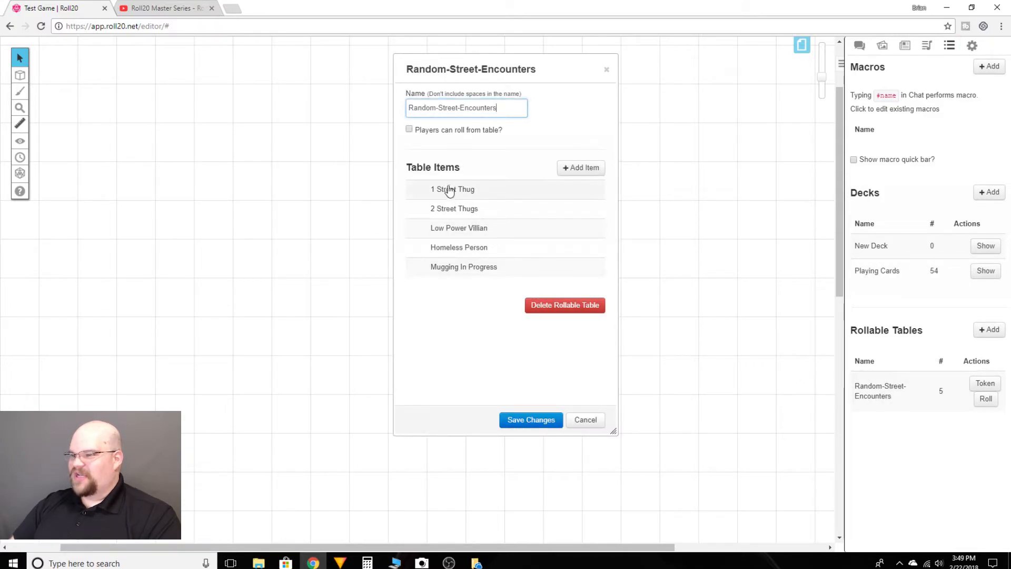
click(454, 269)
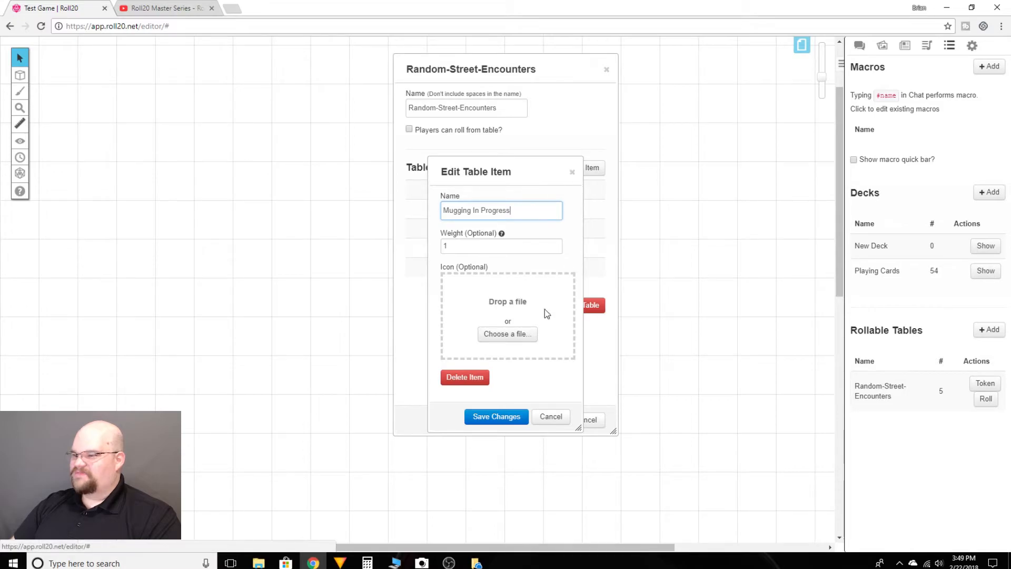
click(494, 416)
click(462, 250)
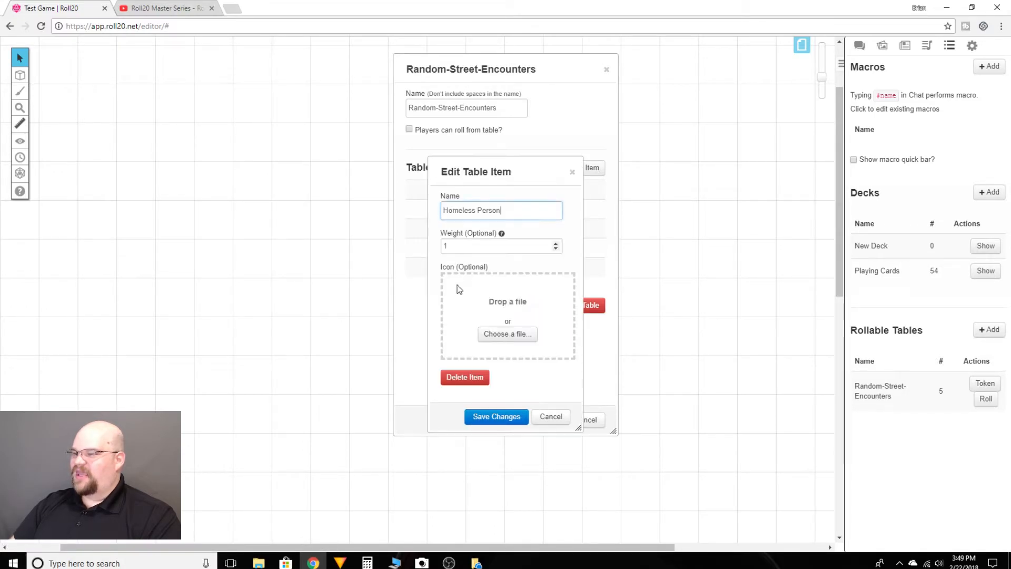
mouse_move(501, 234)
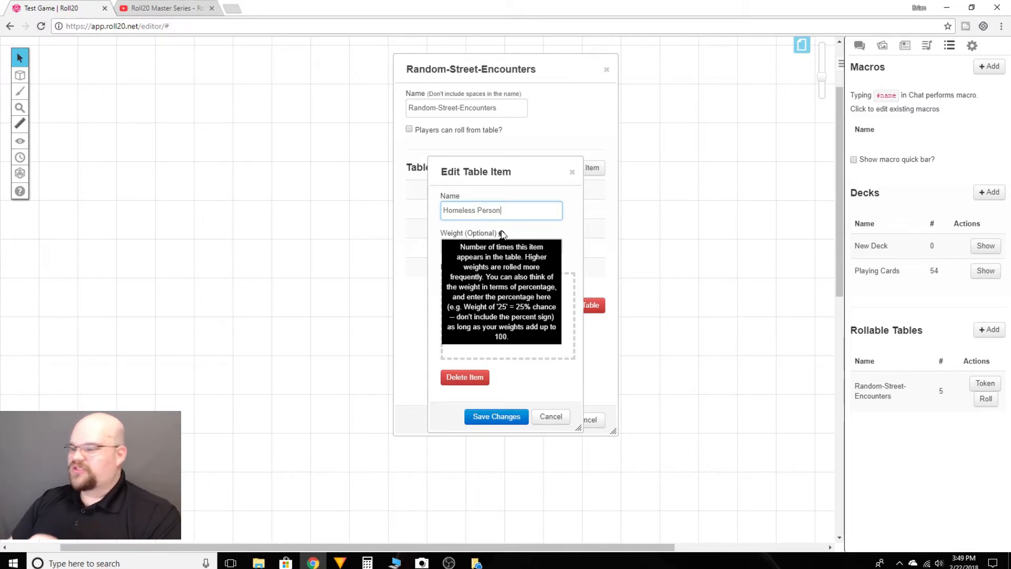
click(501, 418)
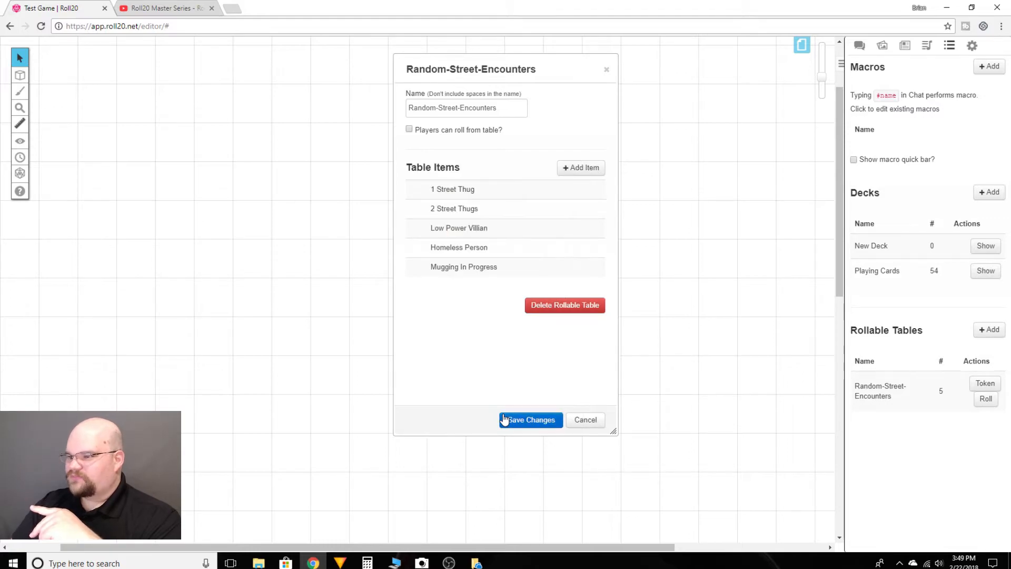
- Add a sixth item named "Building Fire" to the table and save the item and the table
click(585, 168)
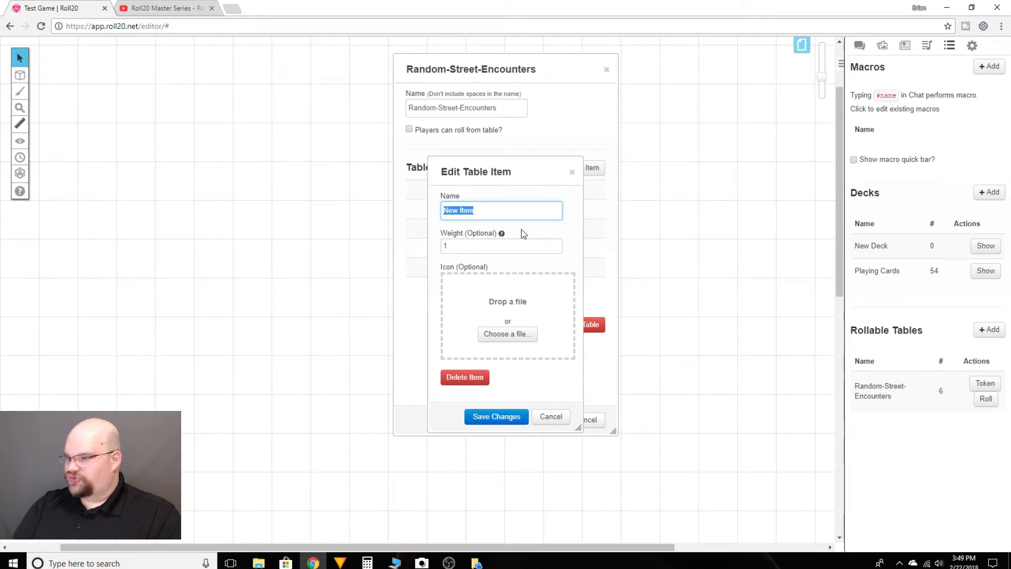
text(Bui)
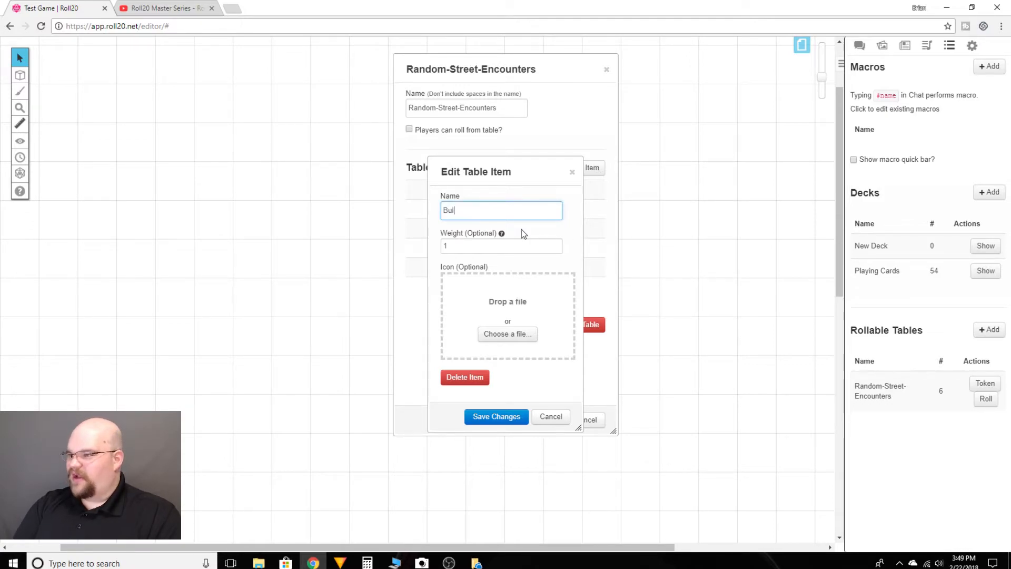
text(lding Fire)
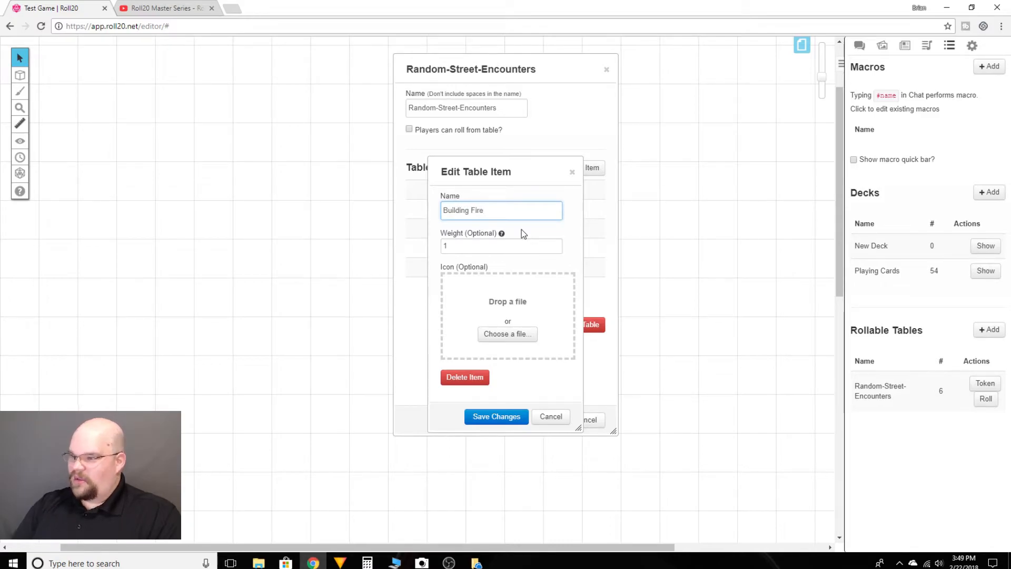
click(496, 416)
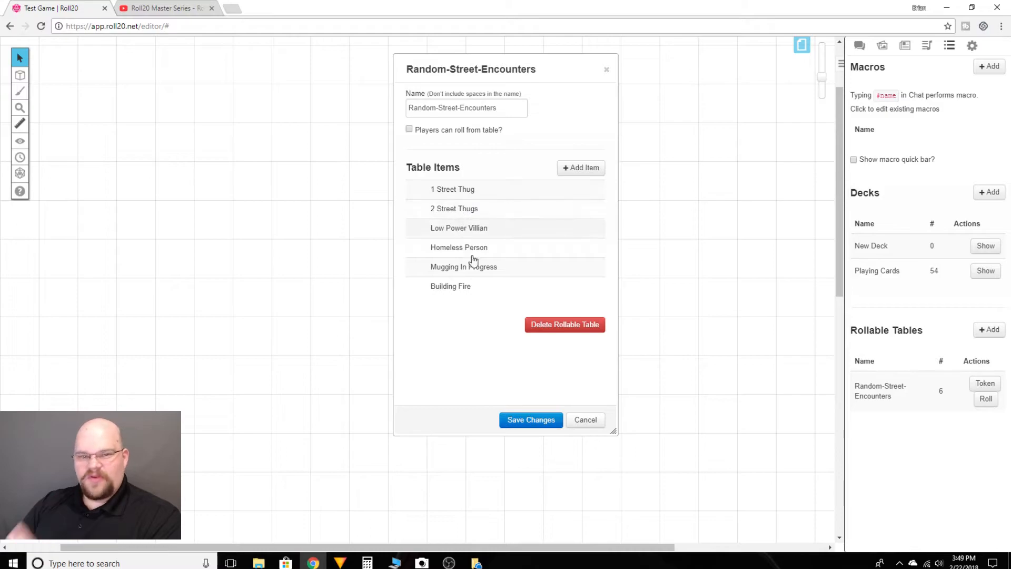
click(530, 422)
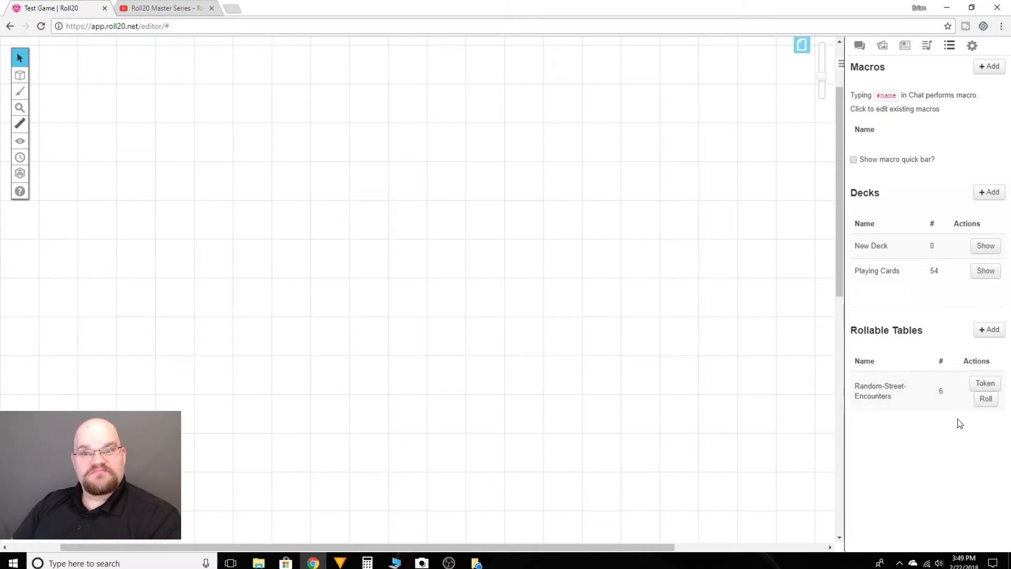
- Review the table's items, then roll on Random-Street-Encounters several more times and read the results in the chat
click(892, 397)
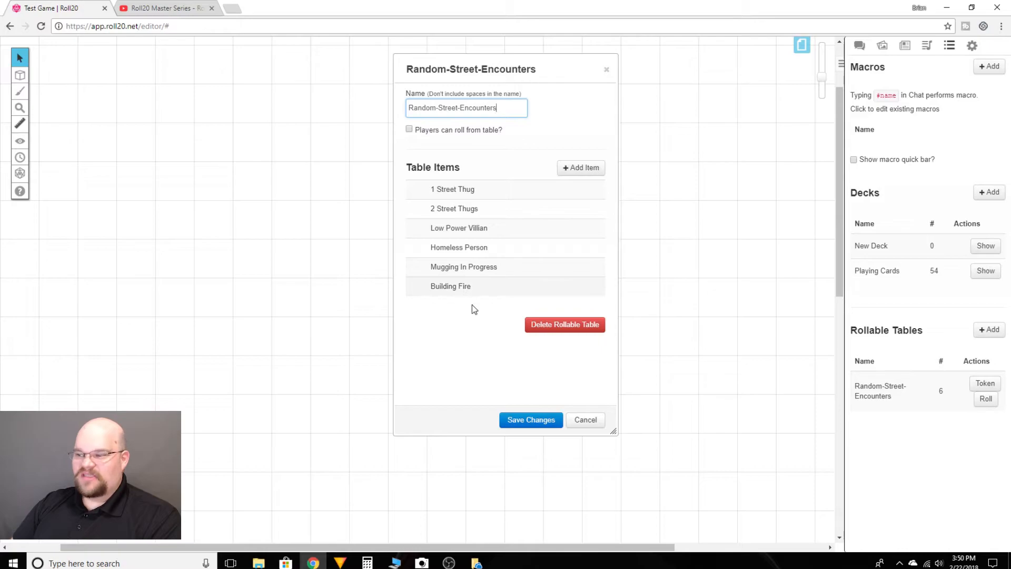
click(527, 420)
click(983, 400)
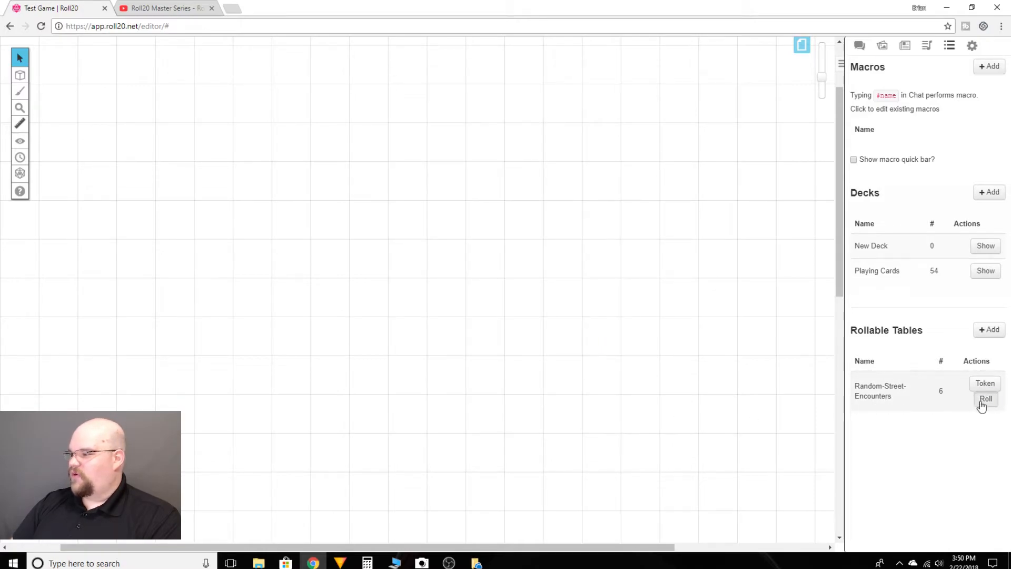
click(859, 47)
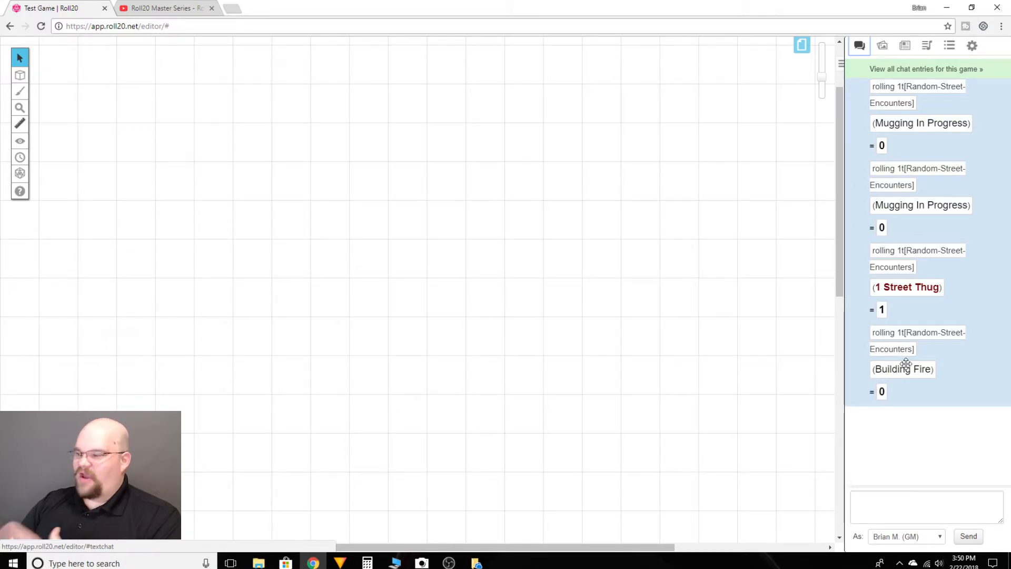
click(986, 399)
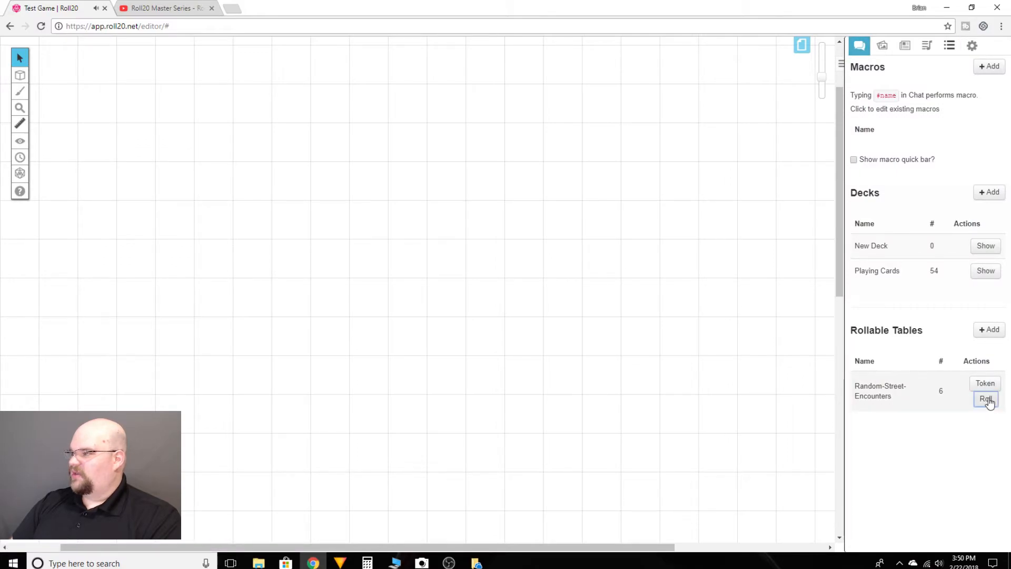
click(860, 45)
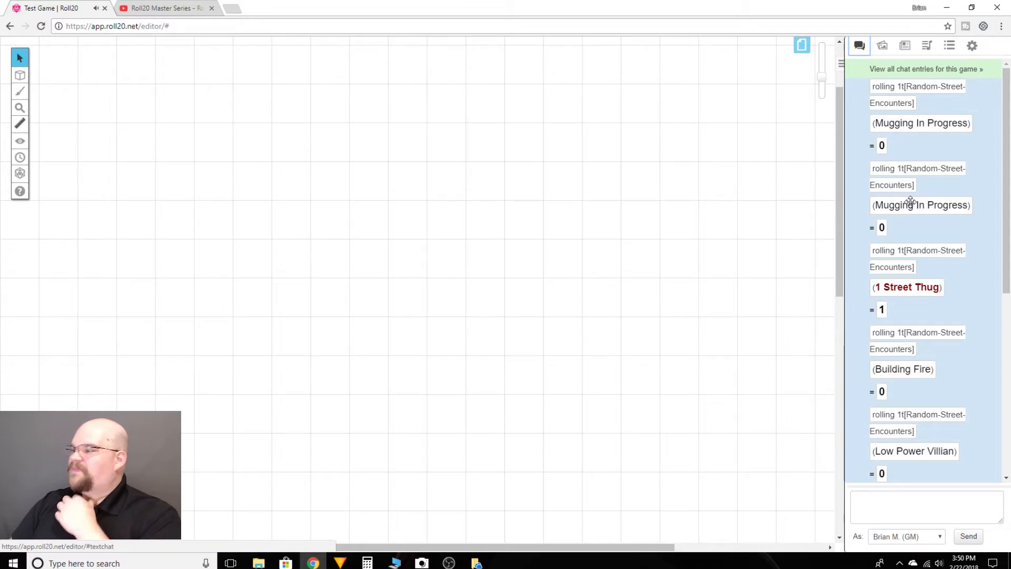
scroll(920, 270, down, 4)
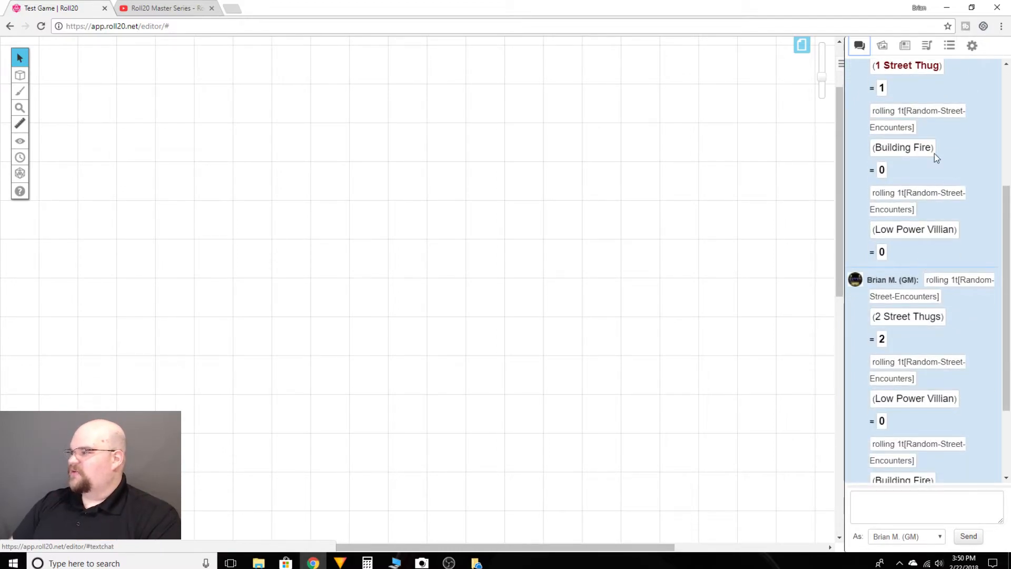
scroll(919, 211, down, 2)
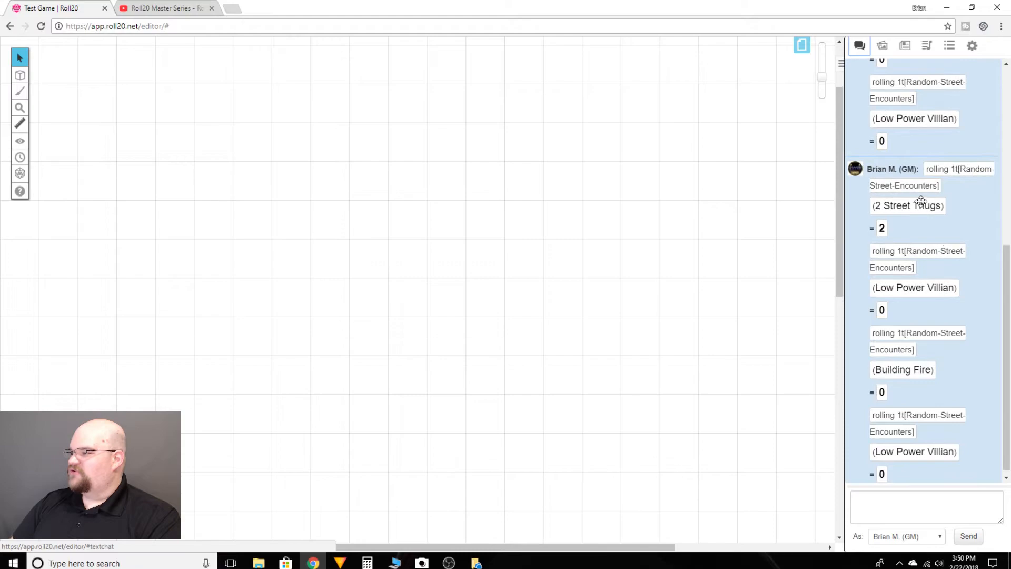
scroll(916, 308, down, 1)
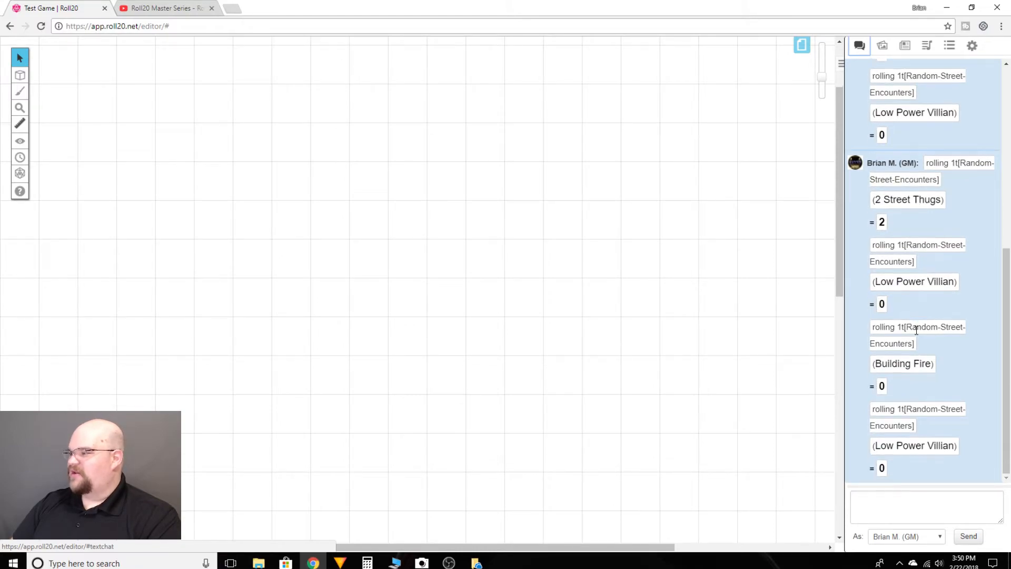
- Delete the "Building Fire" item from the Random-Street-Encounters table
click(948, 46)
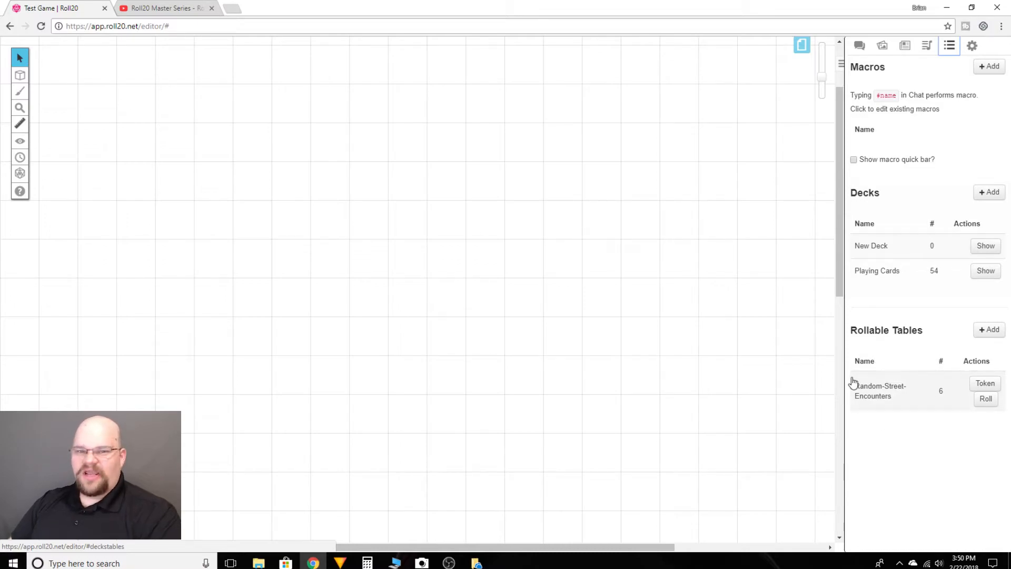
click(870, 390)
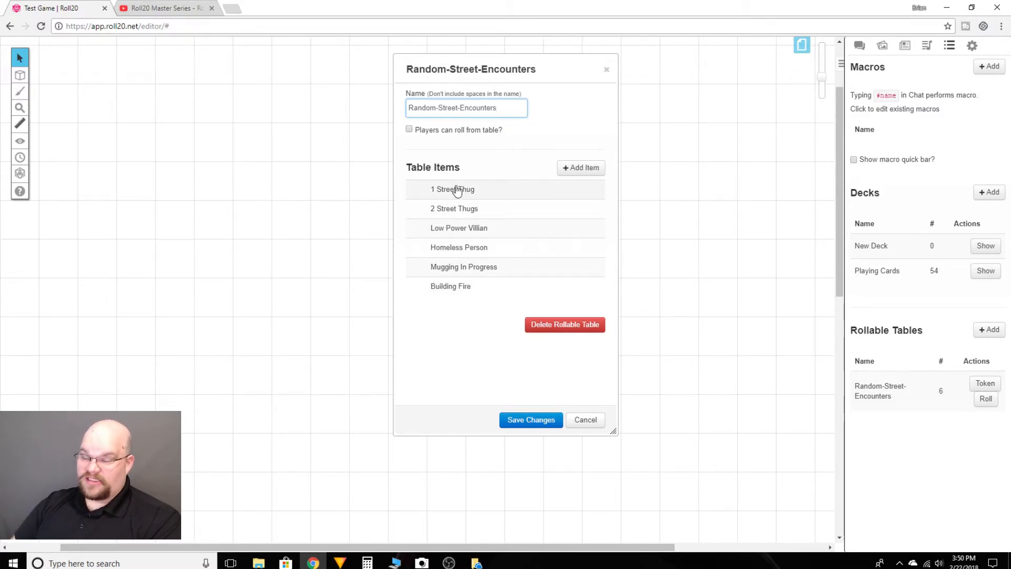
click(468, 290)
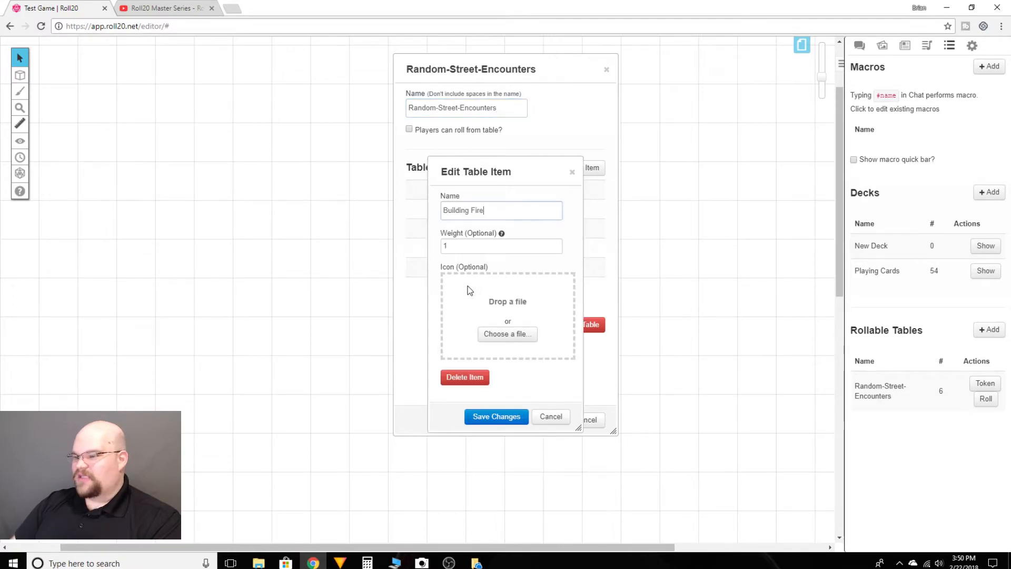
click(473, 377)
click(515, 332)
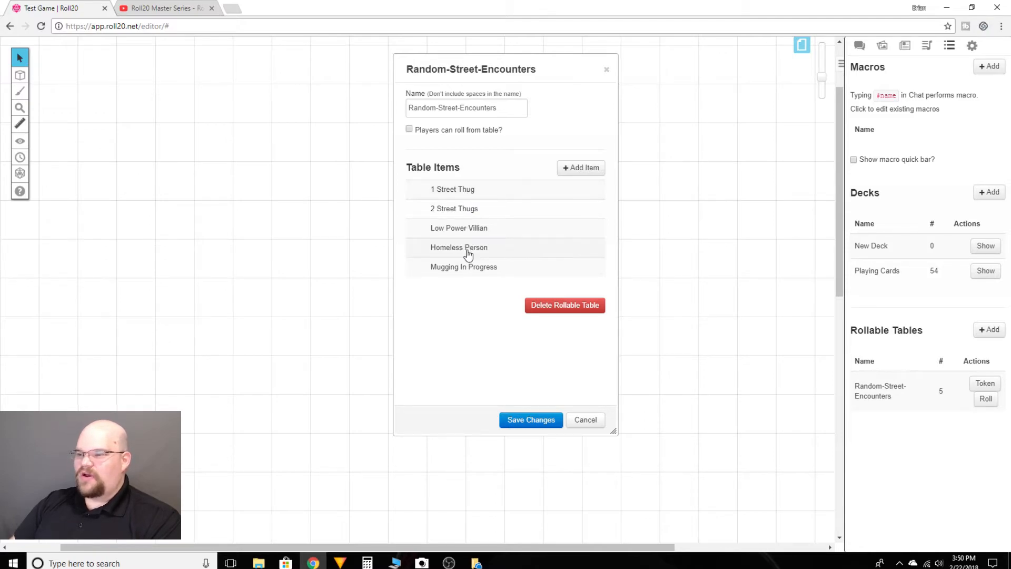
- Set the weight of the "1 Street Thug" item to 30 and save the item
click(459, 192)
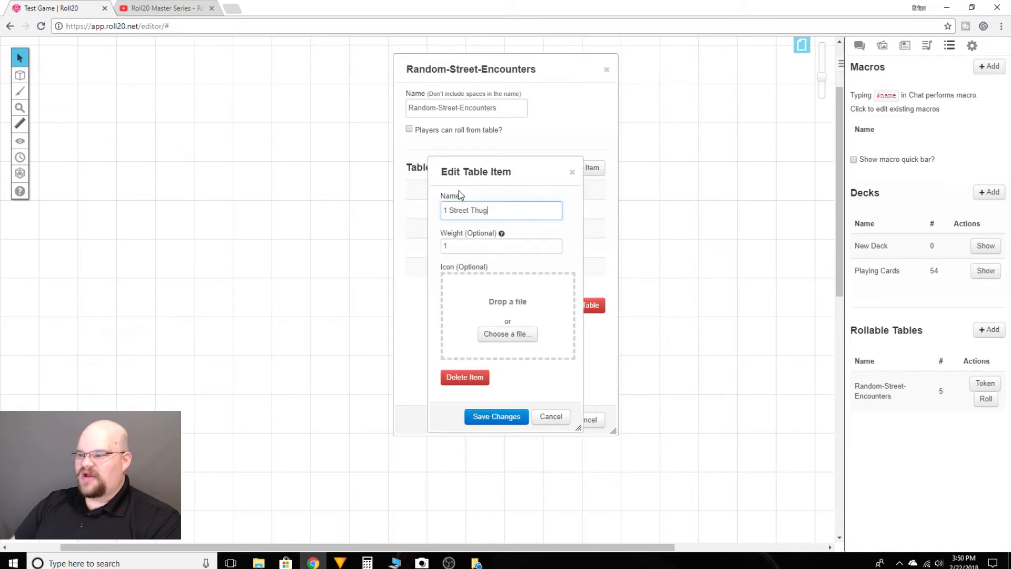
click(457, 245)
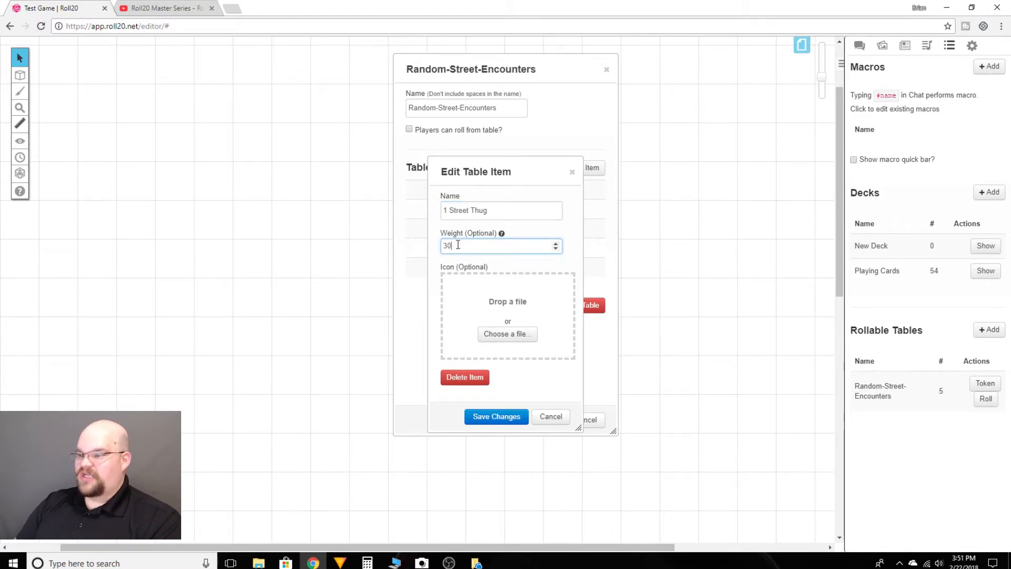
click(495, 416)
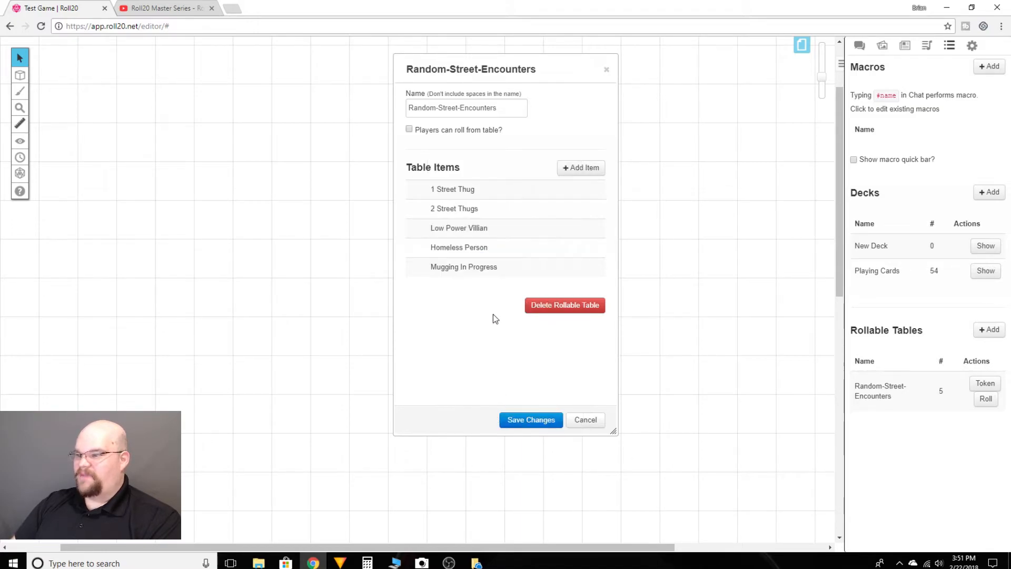
- Set the weight of the "2 Street Thugs" item to 20 and save the item
click(461, 210)
click(459, 246)
text(20)
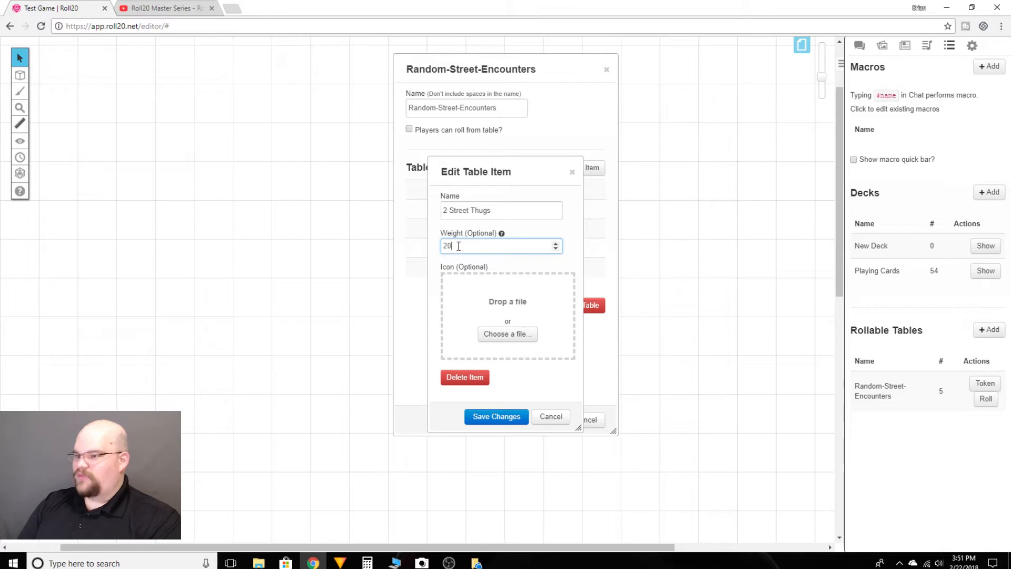
click(515, 416)
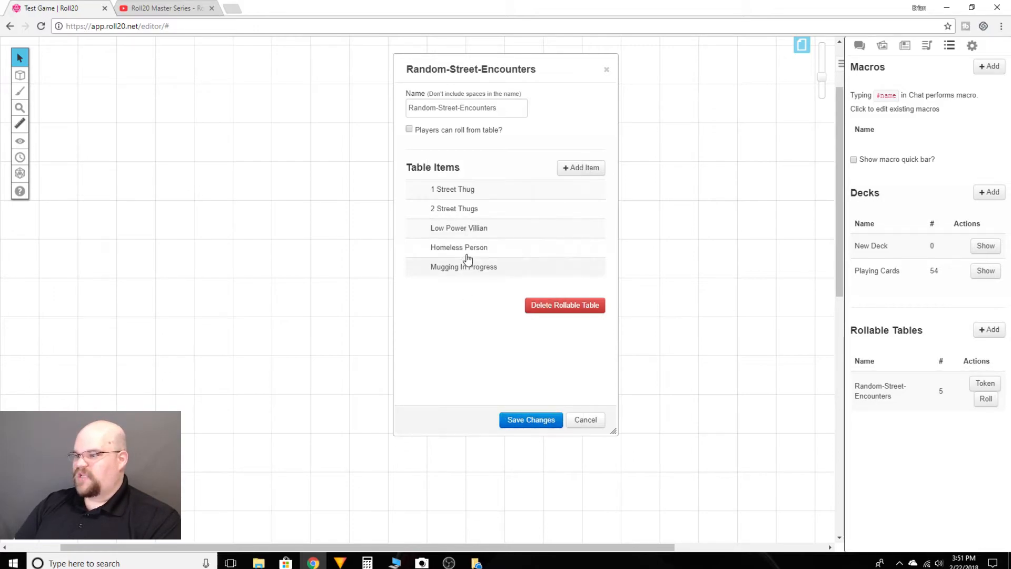
- Set the weight of the "Low Power Villian" item to 10 and save the item
click(451, 234)
click(456, 249)
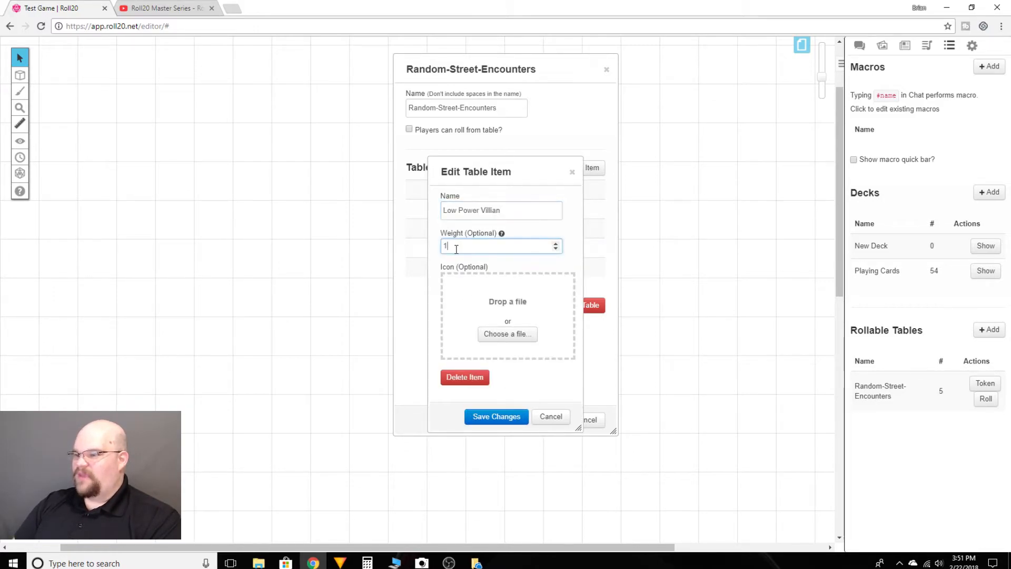
key(BackSpace)
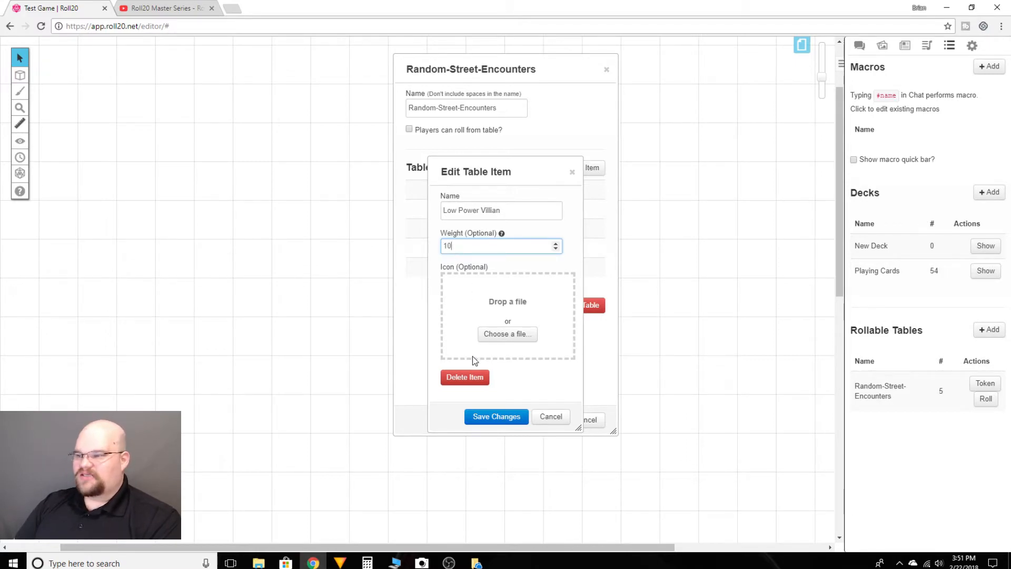
click(504, 417)
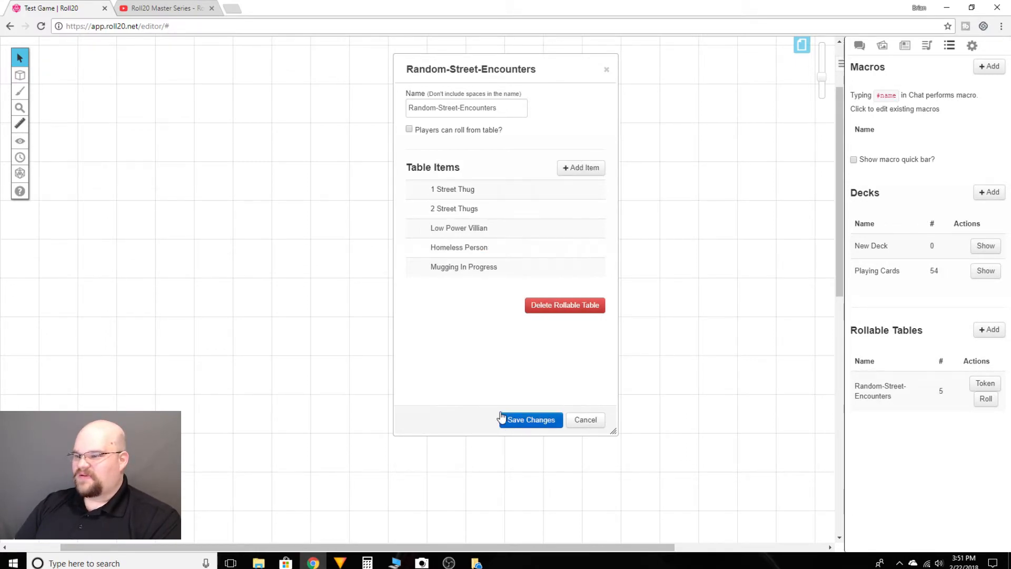
- Set the weight of the "Homeless Person" item to 20 and save the item
click(469, 254)
click(457, 249)
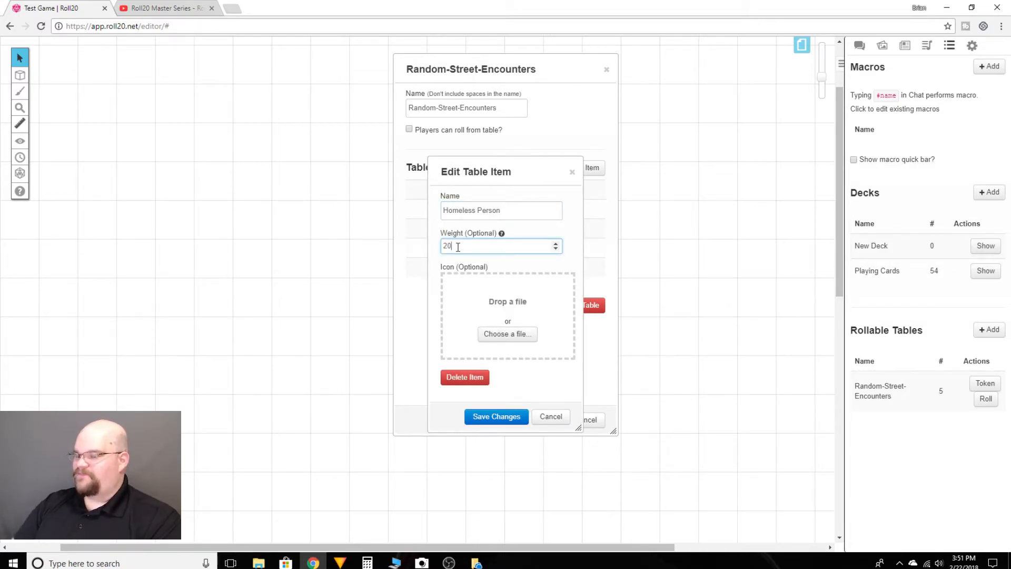
click(496, 417)
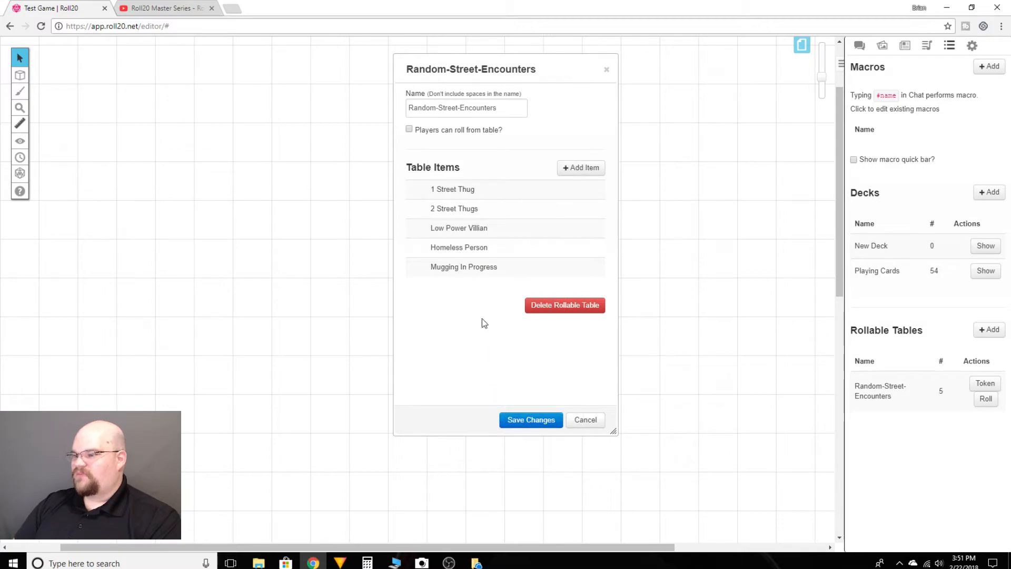
- Set the weight of the "Mugging In Progress" item to 20 and save the item
click(452, 270)
click(455, 247)
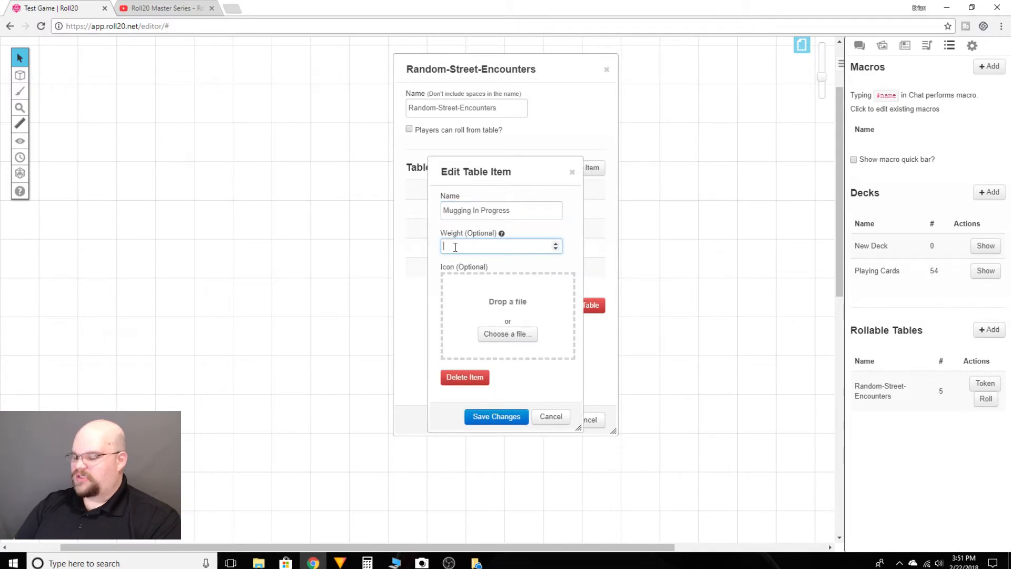
text(20)
click(496, 417)
- Review the weight of every encounter item in turn and save the Random-Street-Encounters table
click(448, 191)
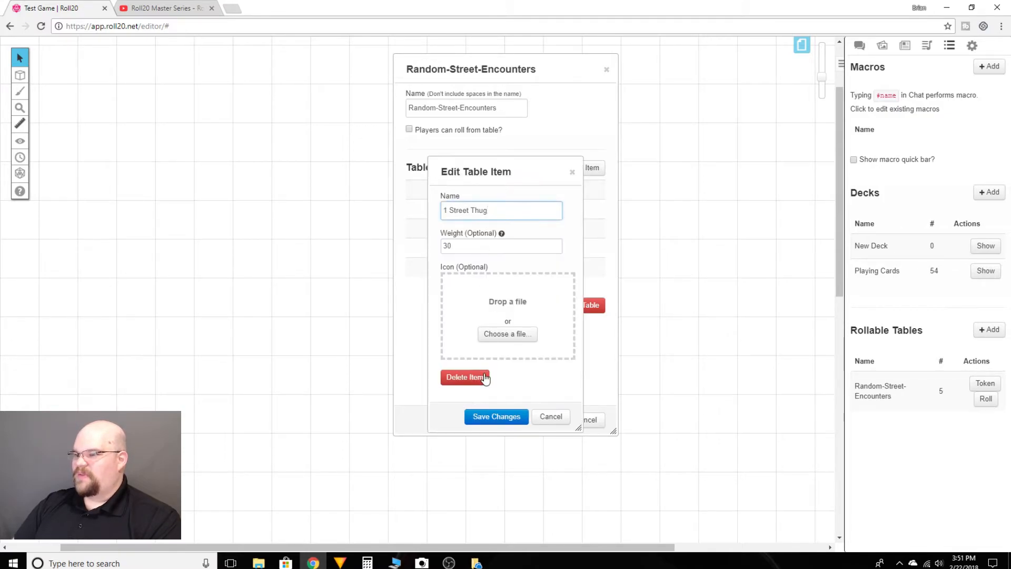
click(496, 415)
click(458, 211)
click(496, 417)
click(452, 226)
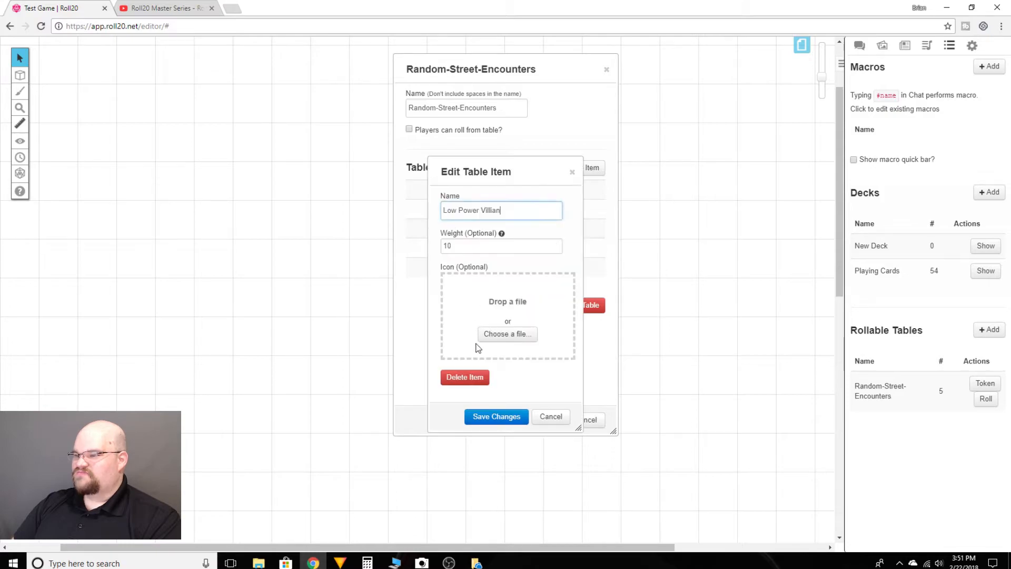
click(500, 417)
click(464, 246)
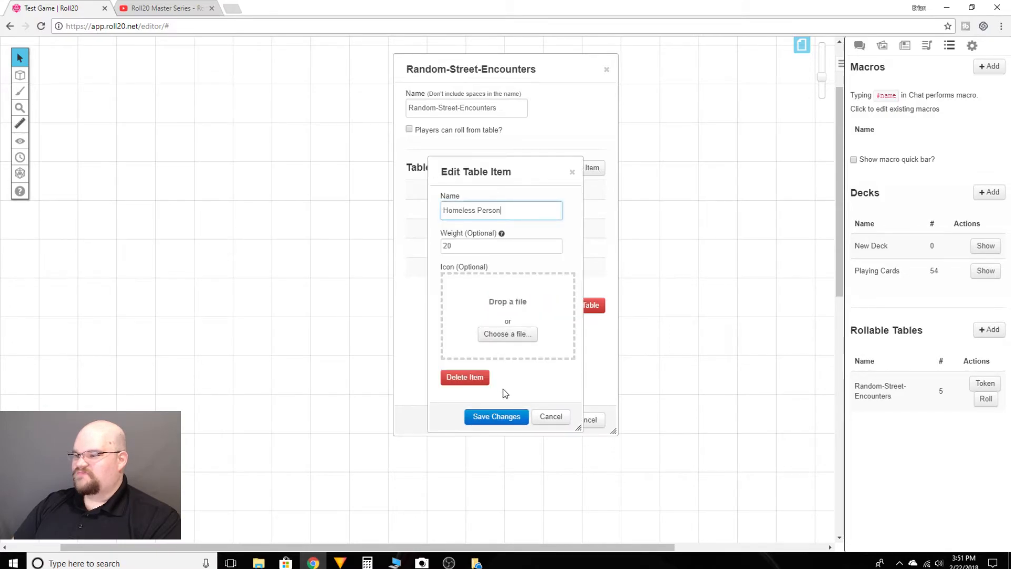
click(497, 417)
click(470, 268)
click(497, 416)
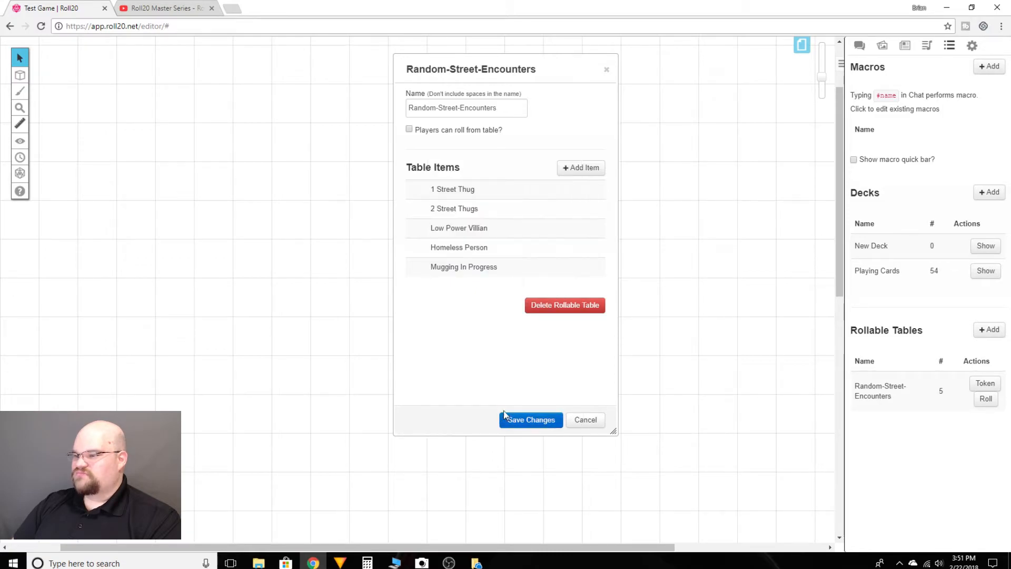
click(532, 421)
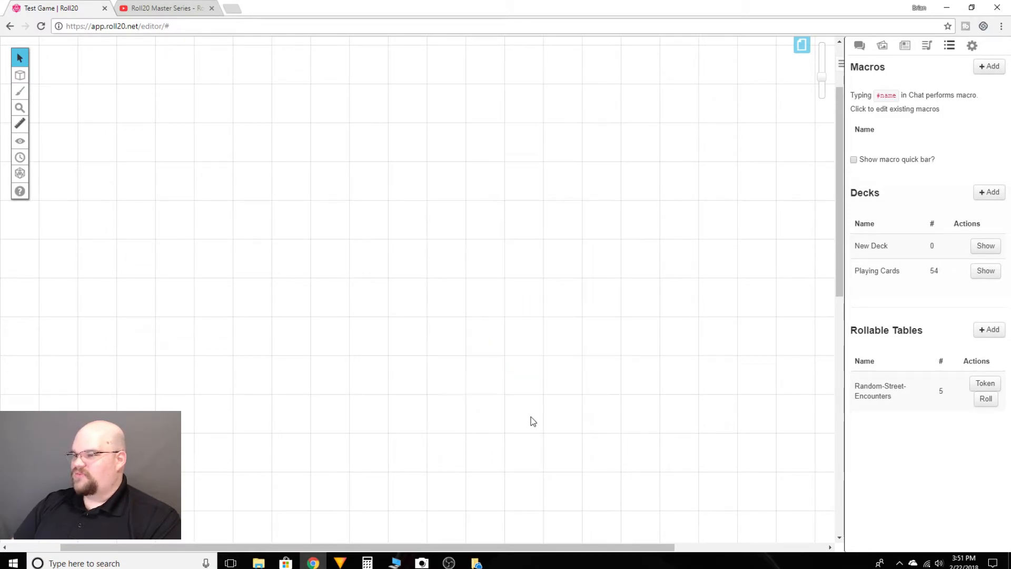
- Roll on the Random-Street-Encounters table several times, checking the outcomes in the chat
click(985, 400)
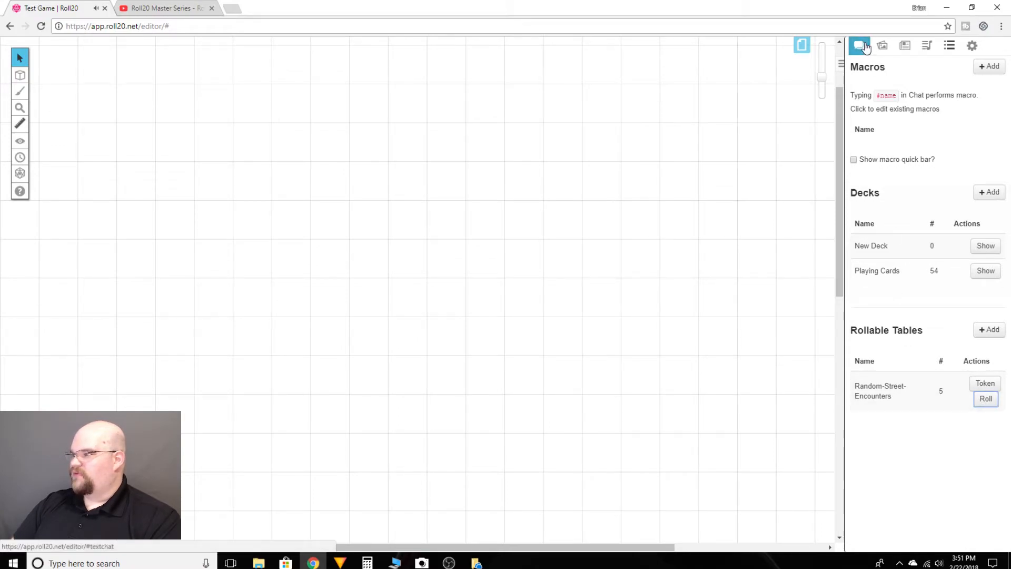
click(864, 48)
scroll(936, 306, down, 2)
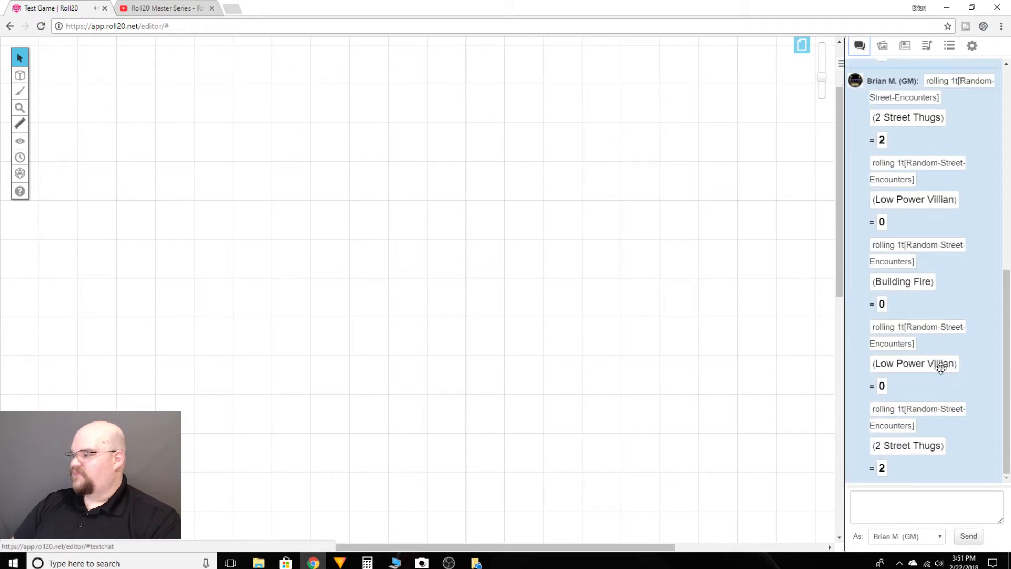
click(949, 45)
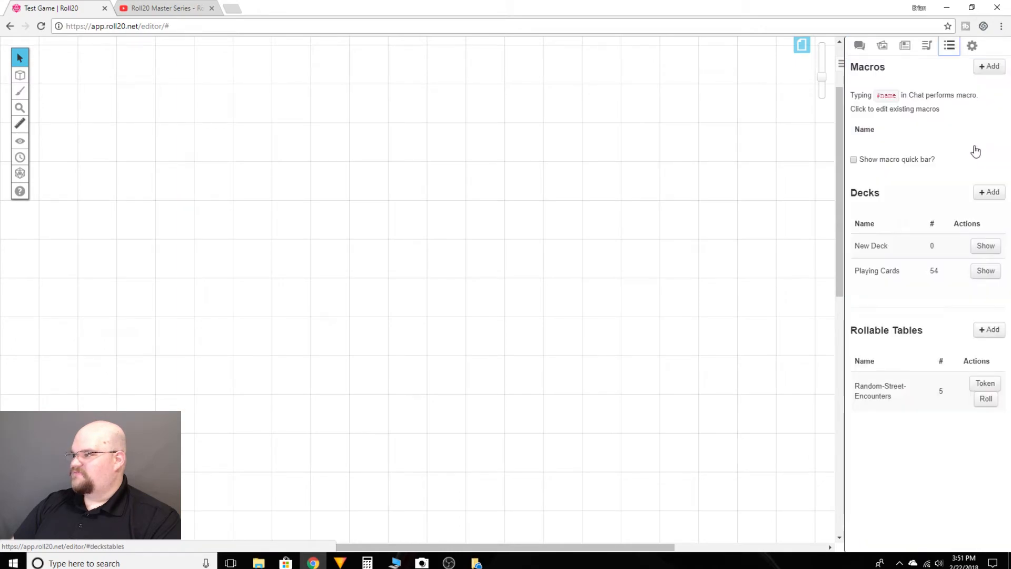
click(985, 401)
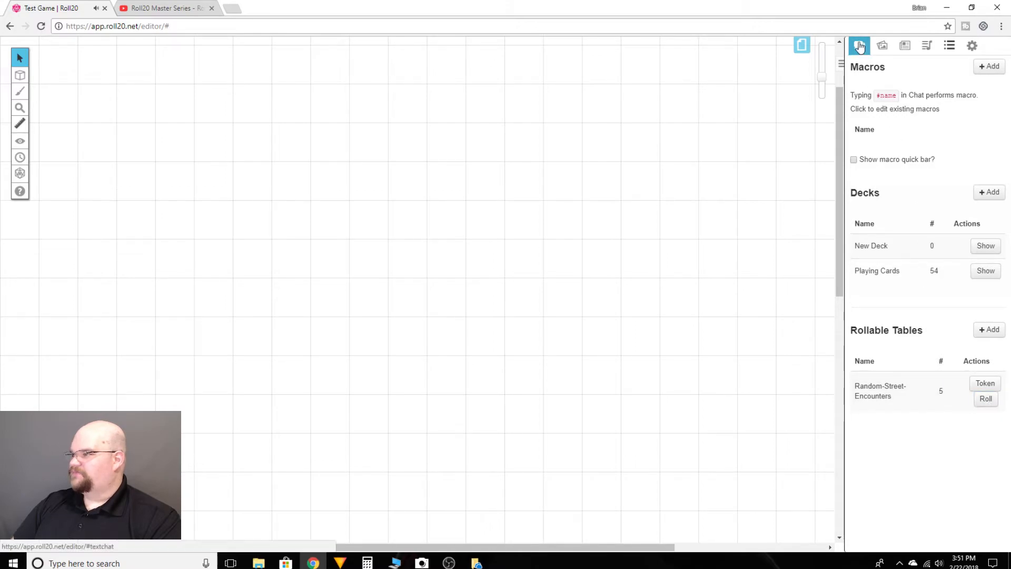
click(859, 45)
scroll(917, 313, down, 3)
scroll(917, 313, down, 4)
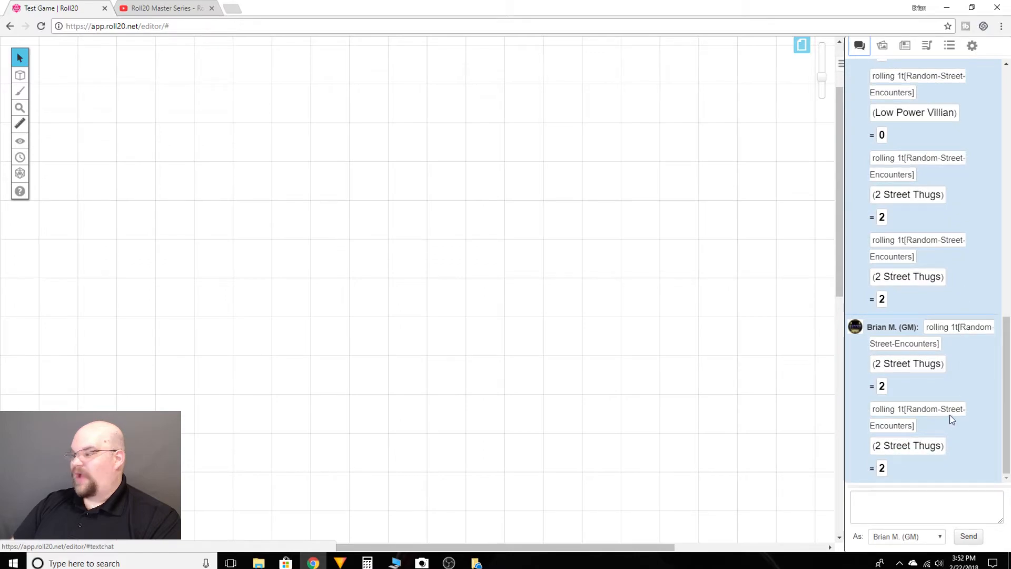
- Roll on the Random-Street-Encounters table again and compare the outcome with the earlier rolls in the chat history
click(950, 47)
click(989, 403)
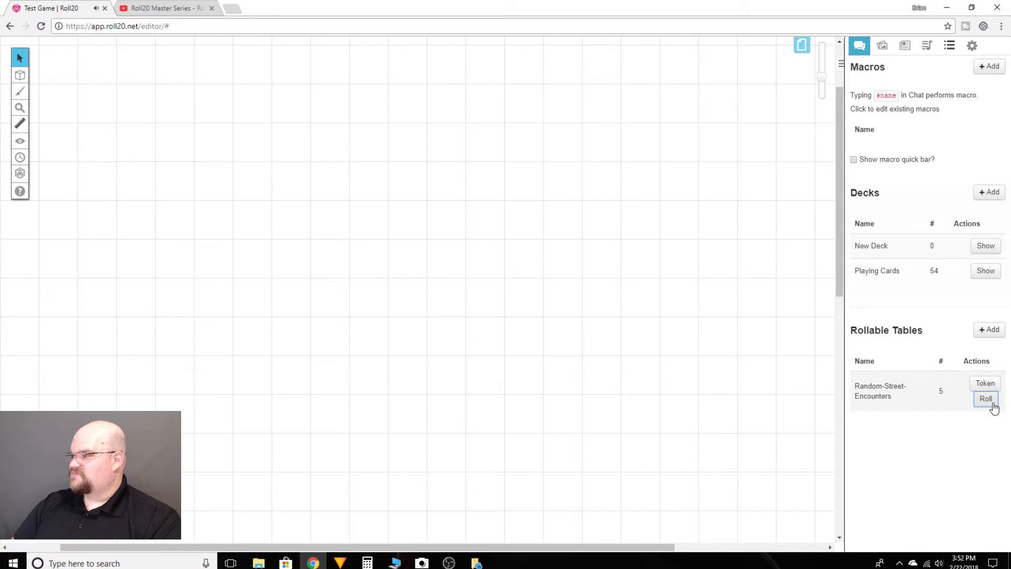
click(860, 46)
scroll(902, 306, down, 3)
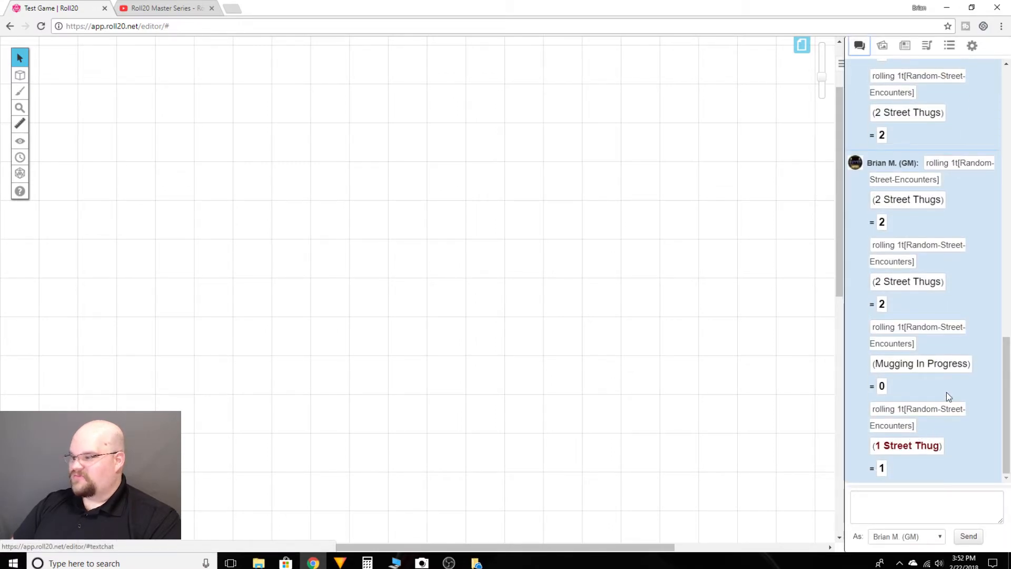
scroll(946, 410, up, 2)
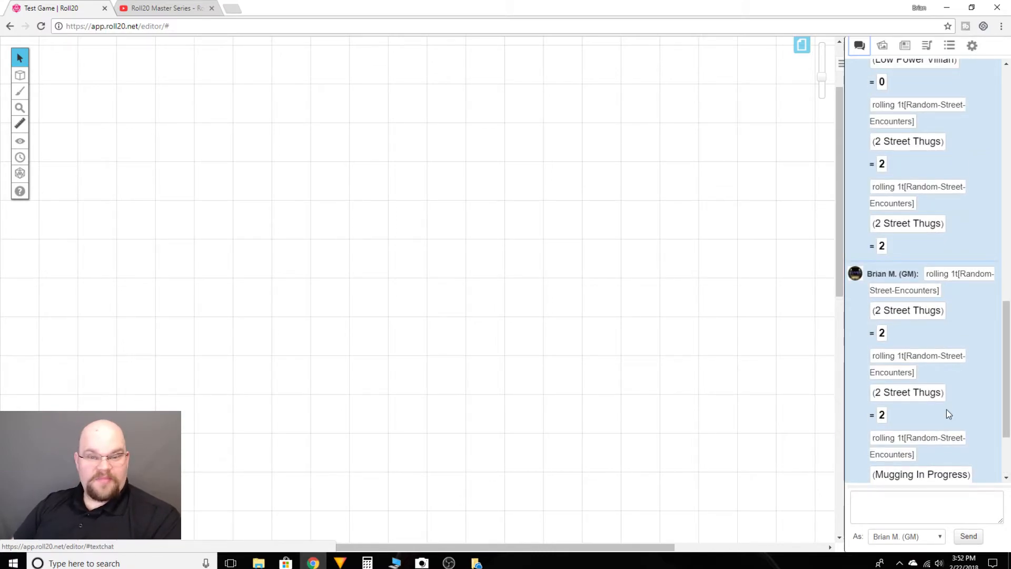
scroll(953, 380, down, 2)
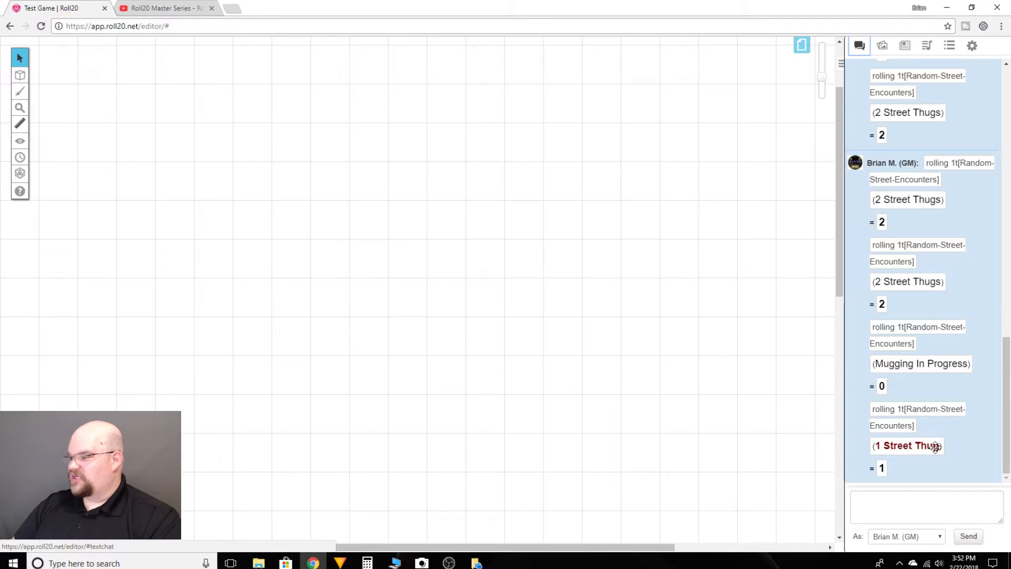
- Reopen the Random-Street-Encounters table, set the weight of the "1 Street Thug" item to 50 and save the item
click(950, 45)
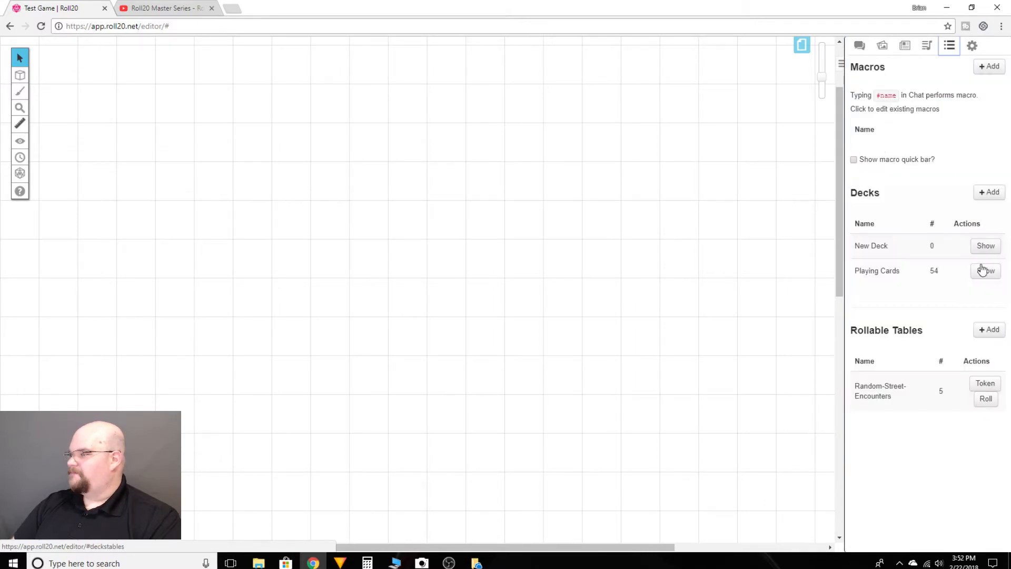
click(882, 394)
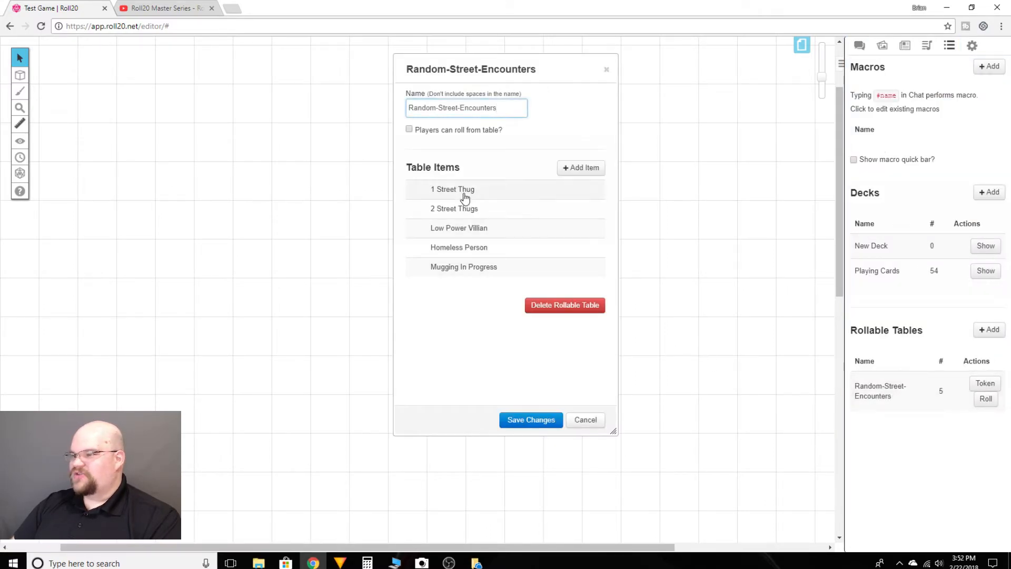
click(448, 186)
drag(456, 246, 434, 248)
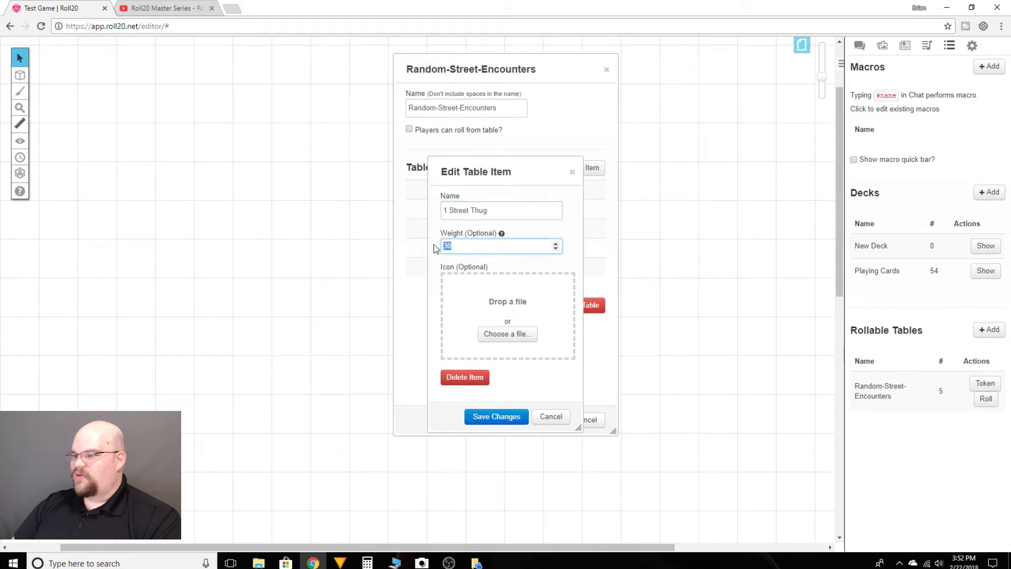
text(50)
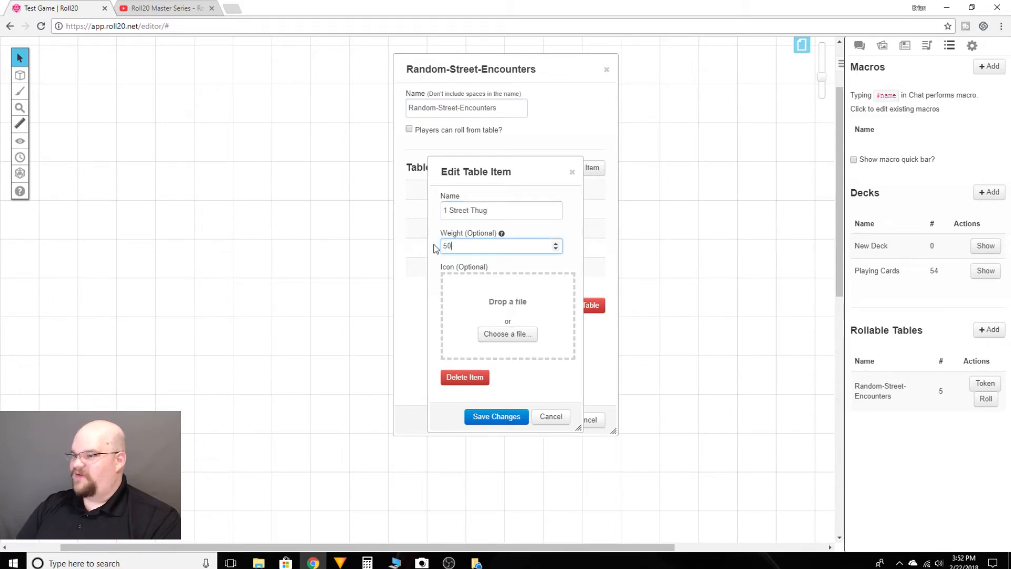
click(500, 416)
- Edit the weight of the "2 Street Thugs" item and save the item
click(453, 211)
drag(458, 246, 421, 249)
click(496, 416)
- Check the weights of the "Low Power Villian" and "Homeless Person" items, keeping them as they are
click(474, 231)
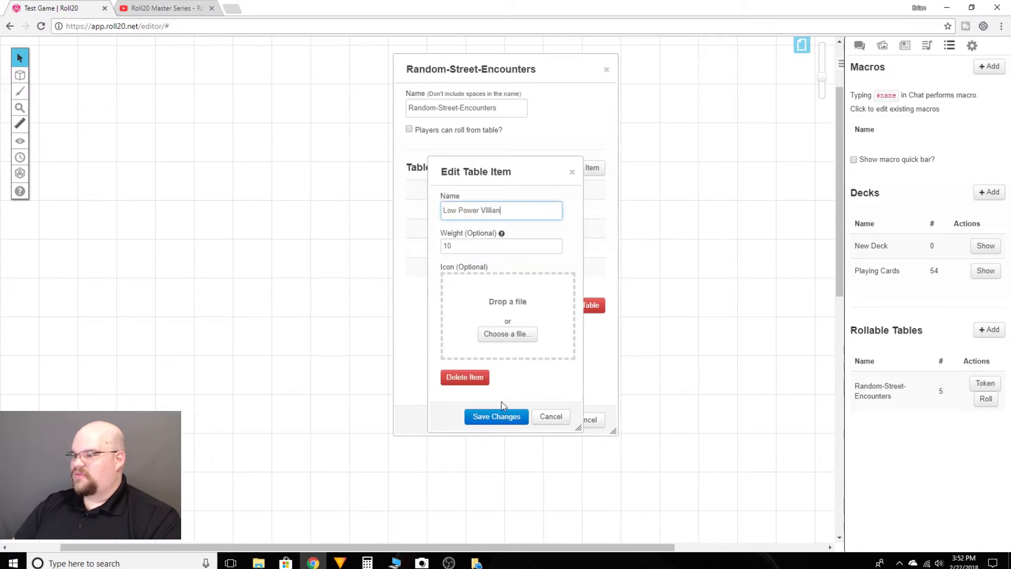
click(497, 416)
click(458, 246)
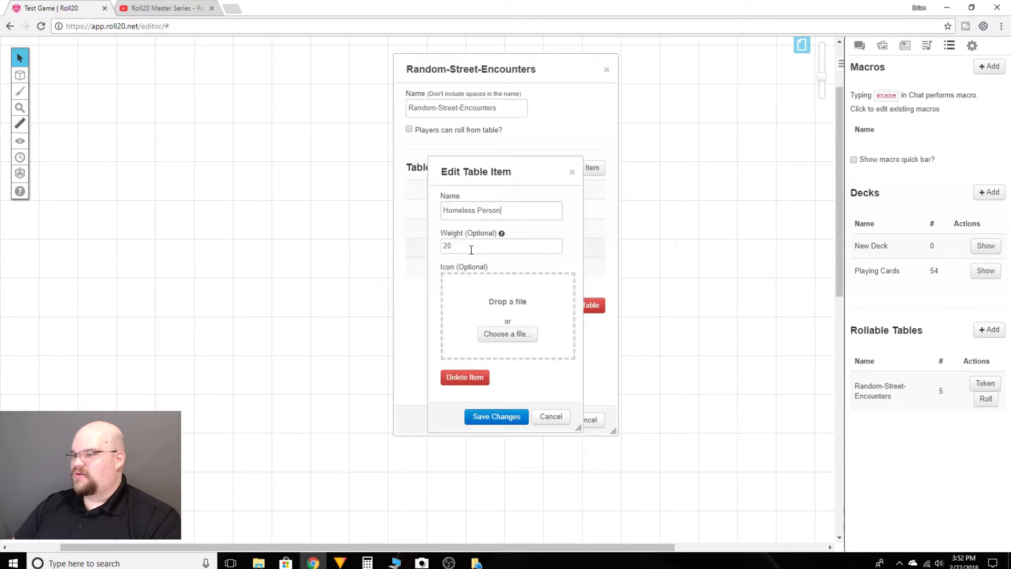
click(496, 416)
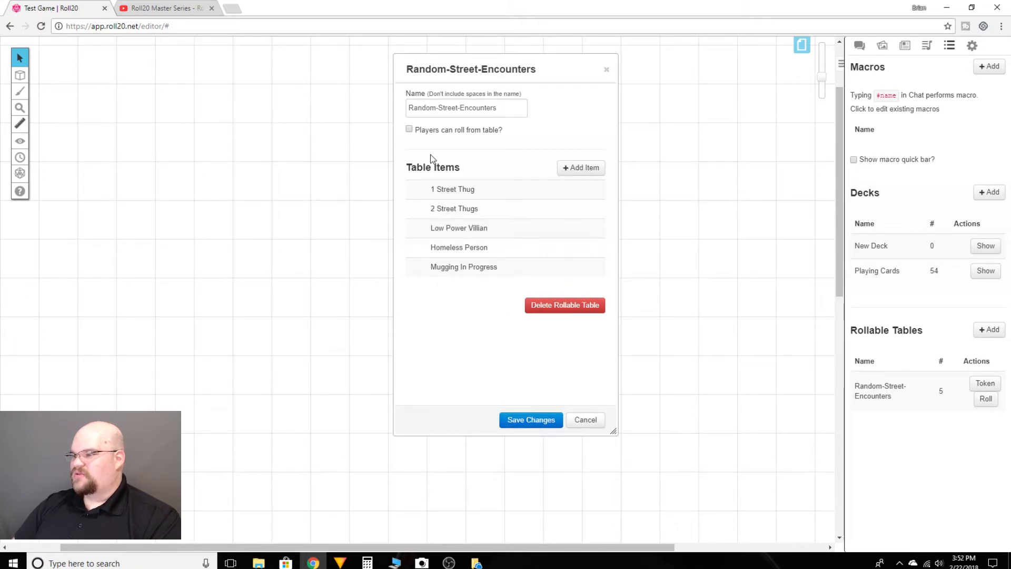
- Set the weight of the "Mugging In Progress" item to 10, then save the item and the table
click(463, 267)
text(10)
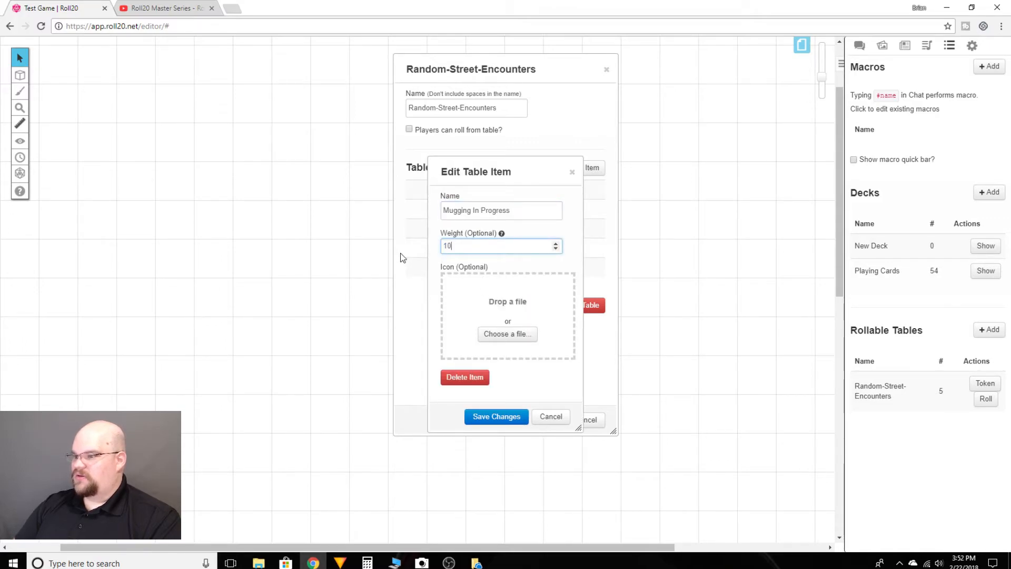
click(502, 421)
click(530, 420)
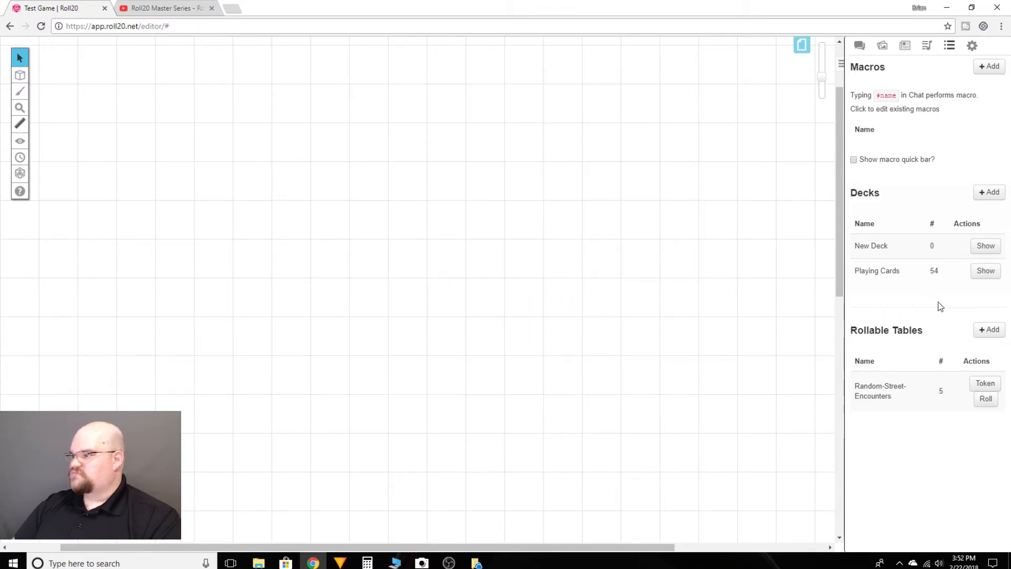
- Roll on the reweighted Random-Street-Encounters table repeatedly and check the outcomes in the chat
click(988, 401)
click(860, 45)
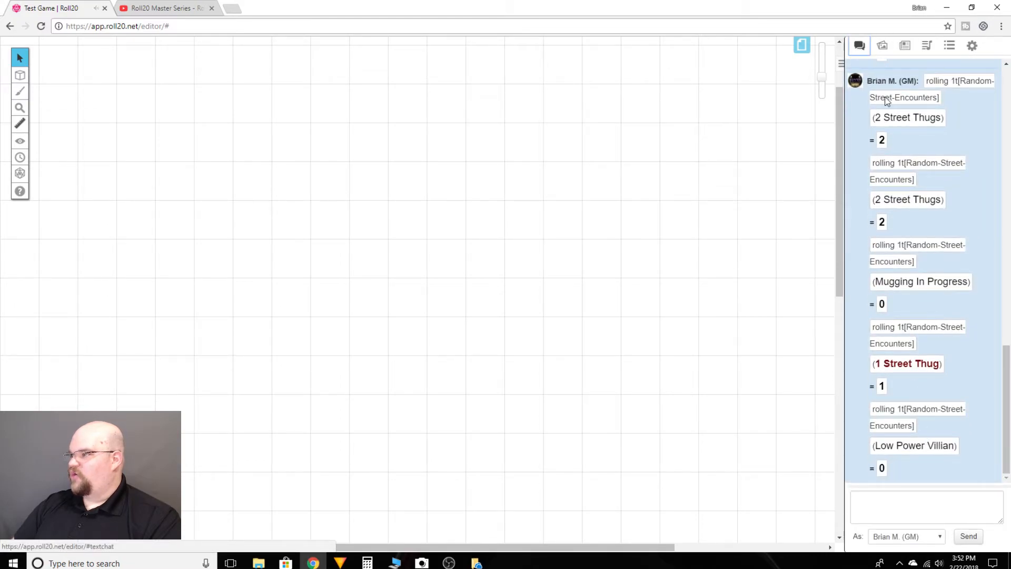
click(950, 46)
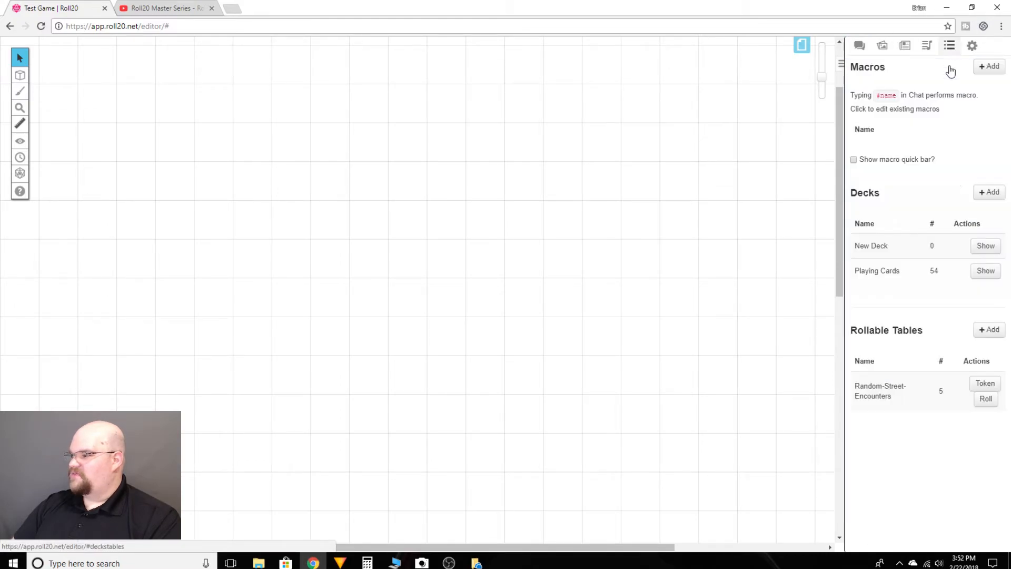
click(985, 400)
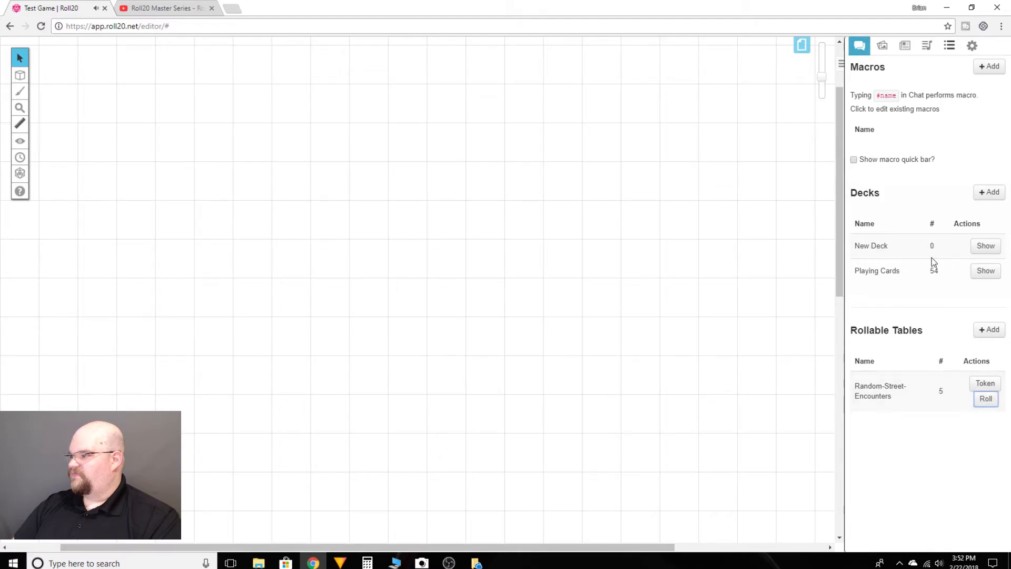
click(860, 45)
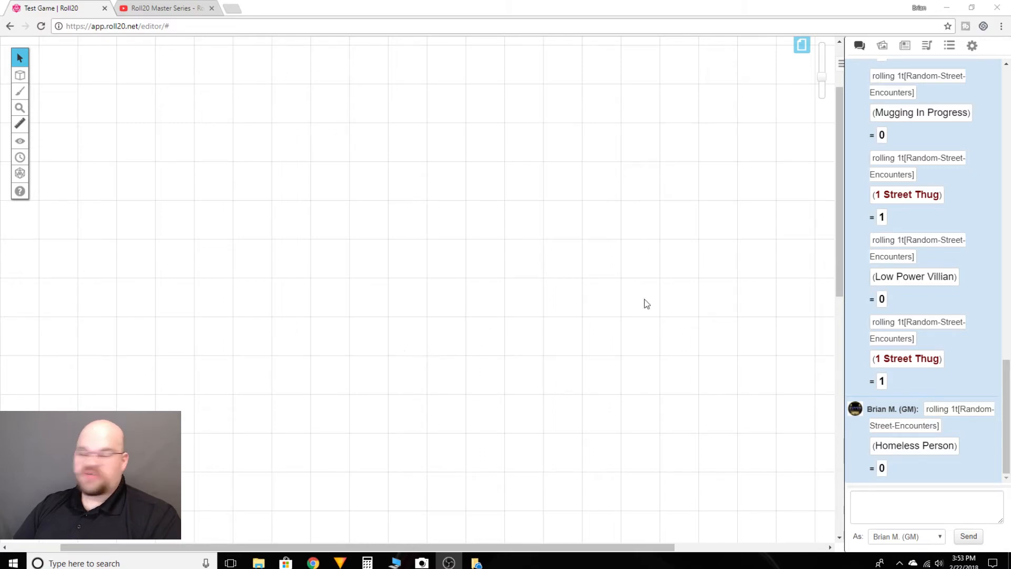
- Add a second rollable table named "Random-Weapon" and disallow players from rolling on it
click(949, 45)
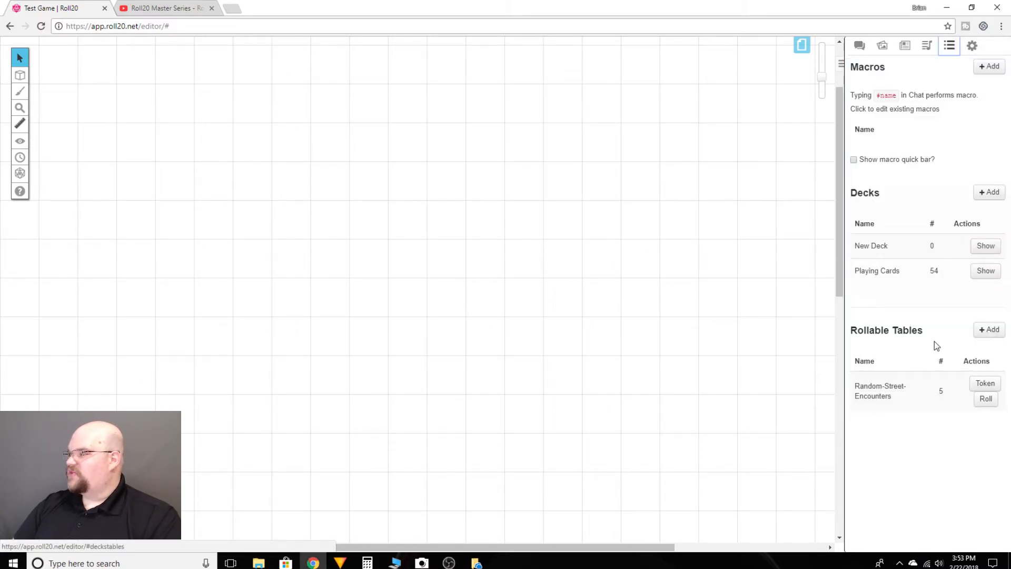
click(977, 336)
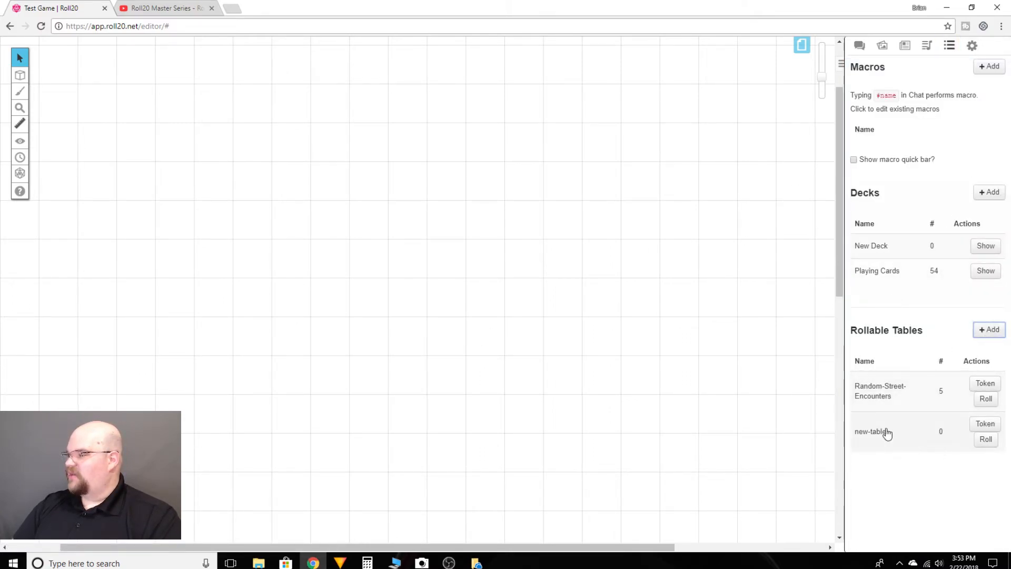
click(885, 441)
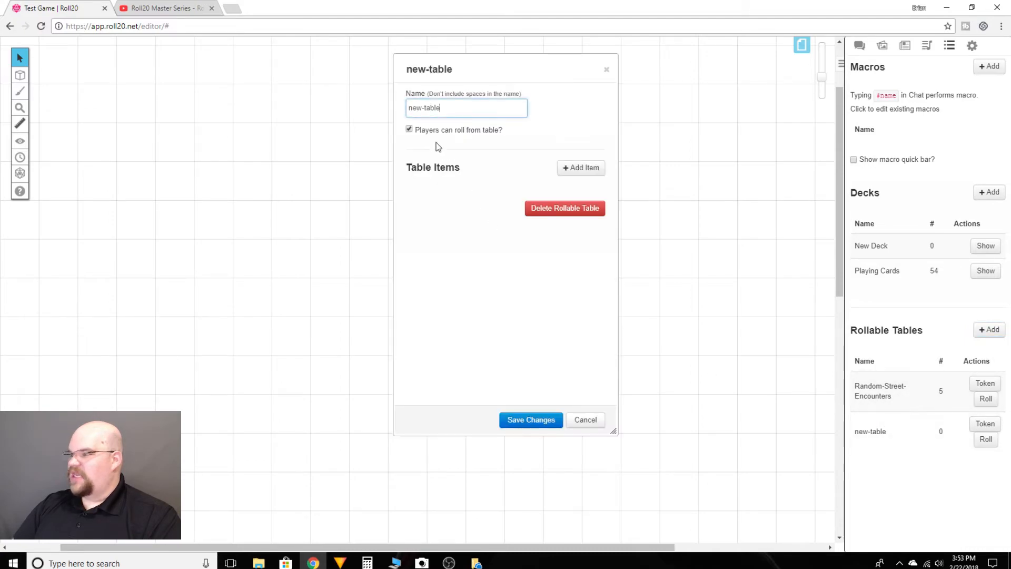
drag(467, 106, 404, 116)
text(Random-Weapon)
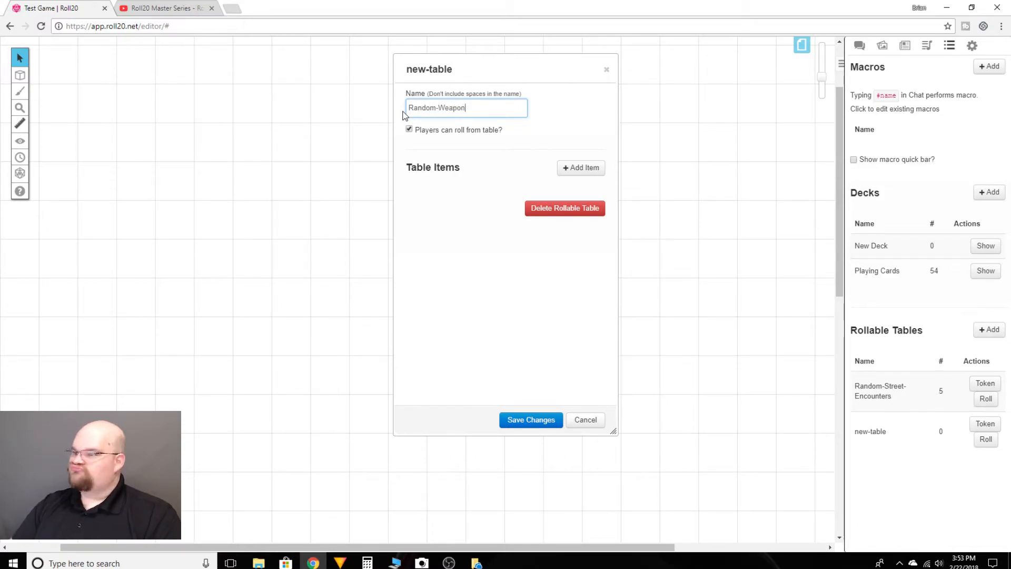
click(409, 129)
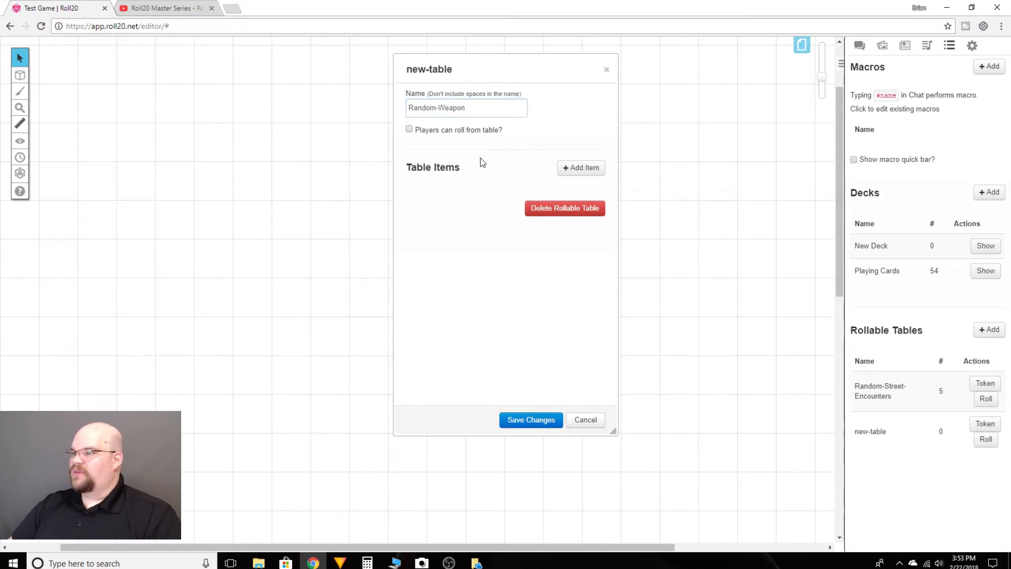
- Add two items named "Short Short" and "Long Short" to the Random-Weapon table, keeping their default weights
click(562, 170)
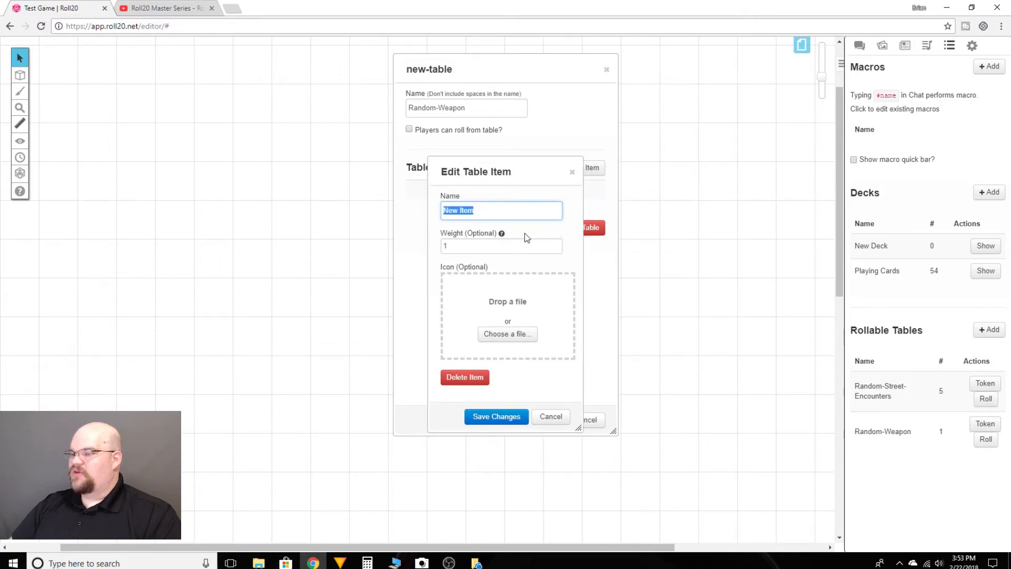
text(Short)
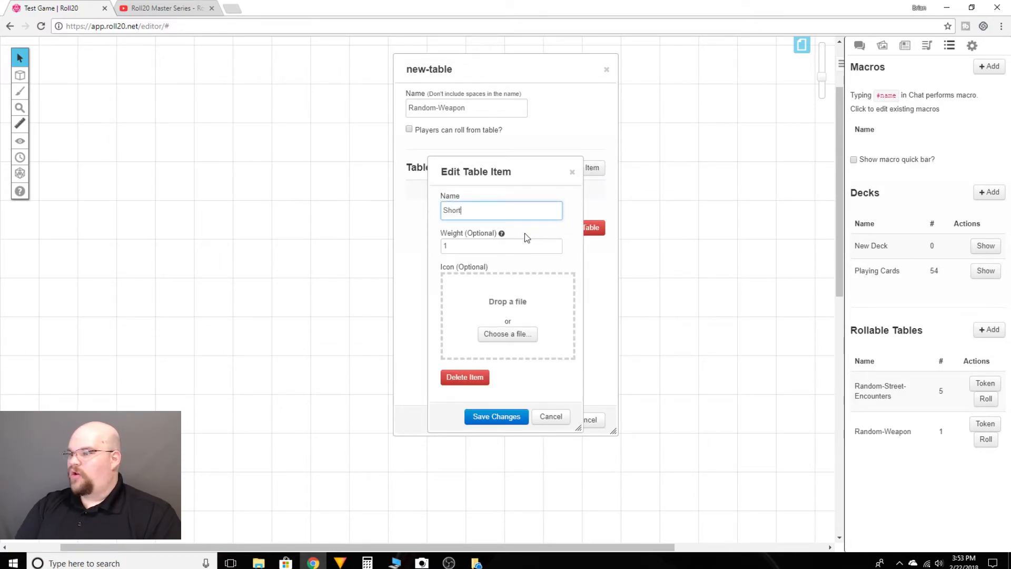
text( Short)
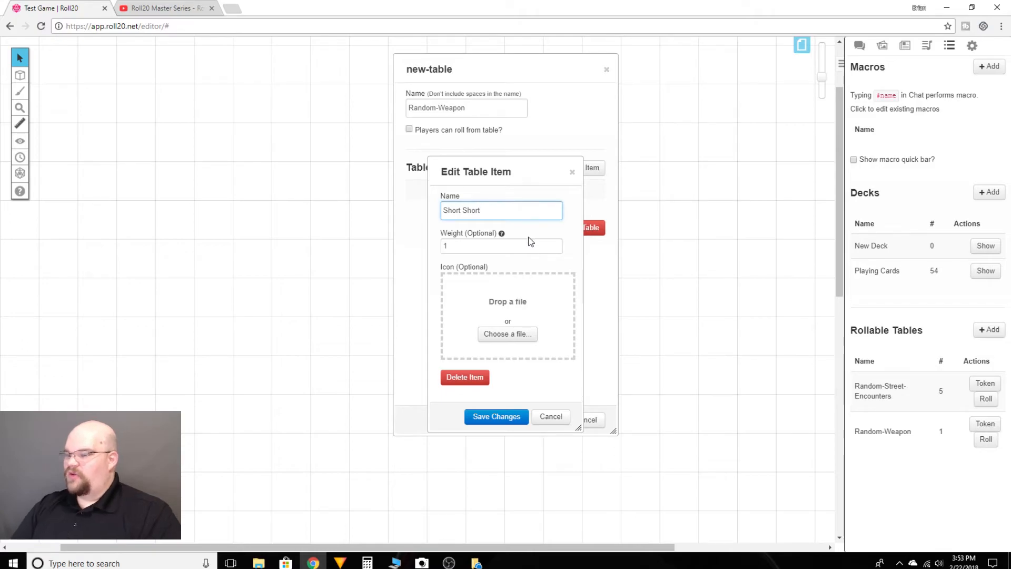
click(497, 416)
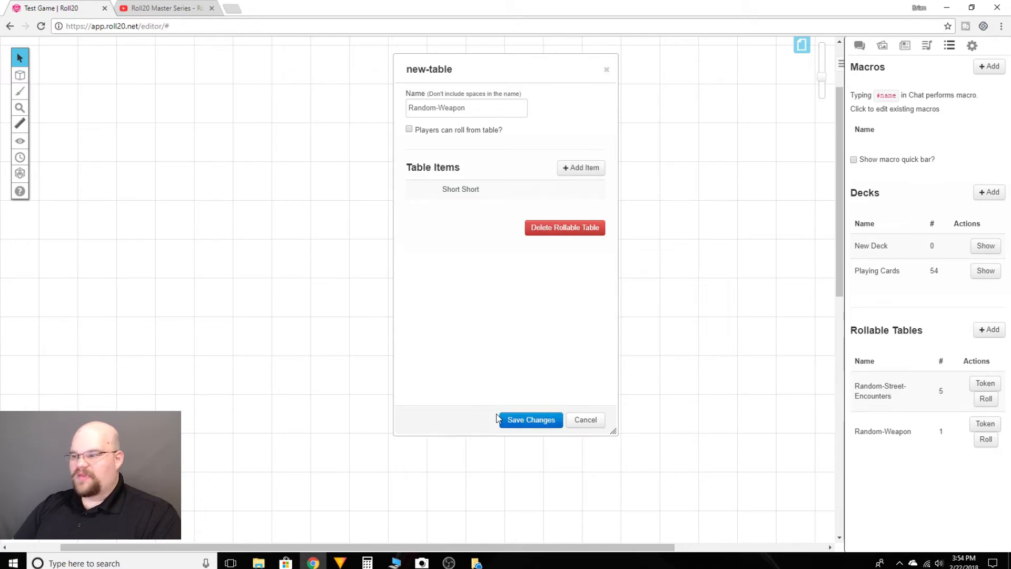
text(Long Short)
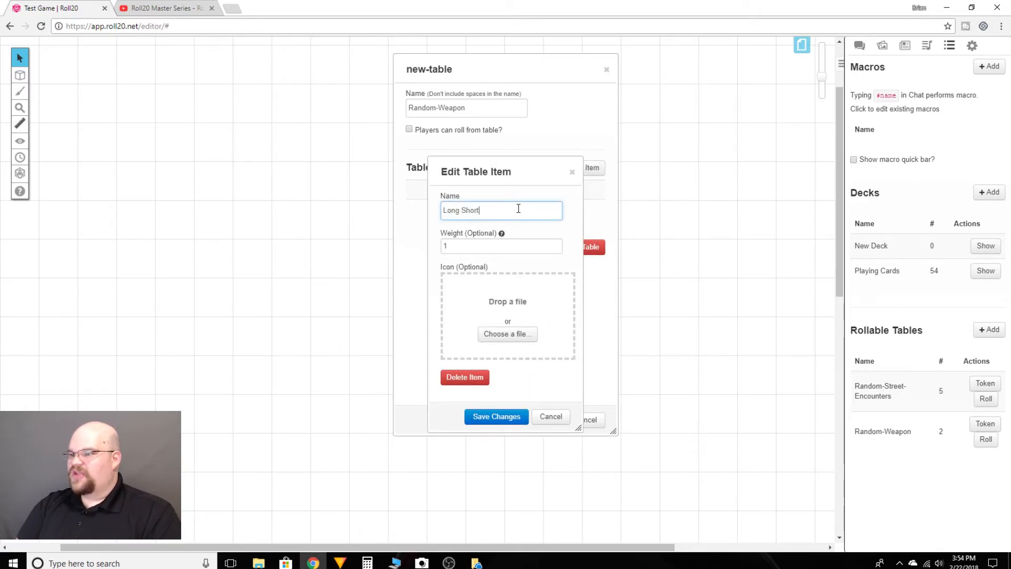
click(519, 420)
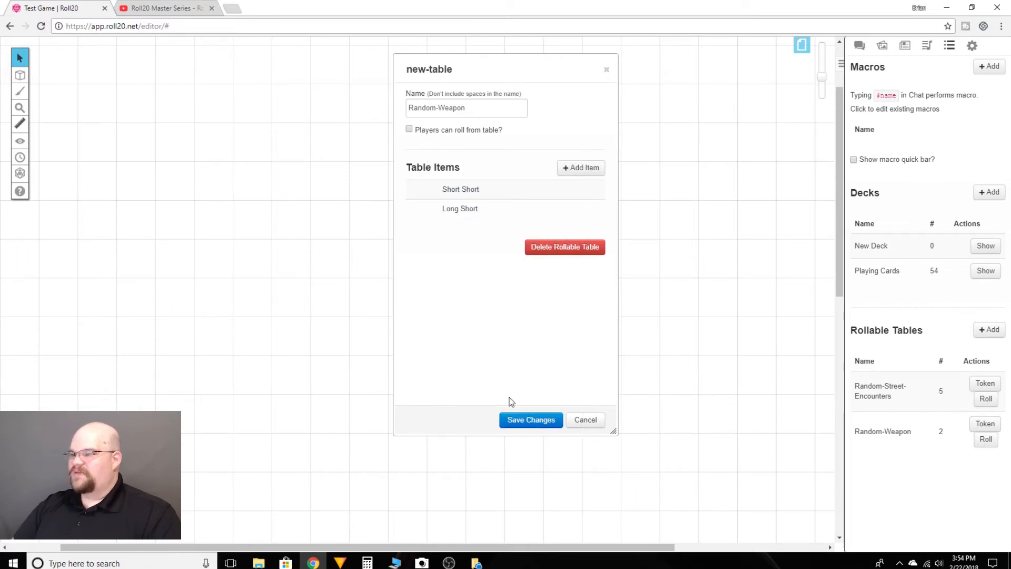
- Add two bow items named "Short Bow" and "Long Bow" to the Random-Weapon table with default weights
click(584, 167)
text(Short Bow)
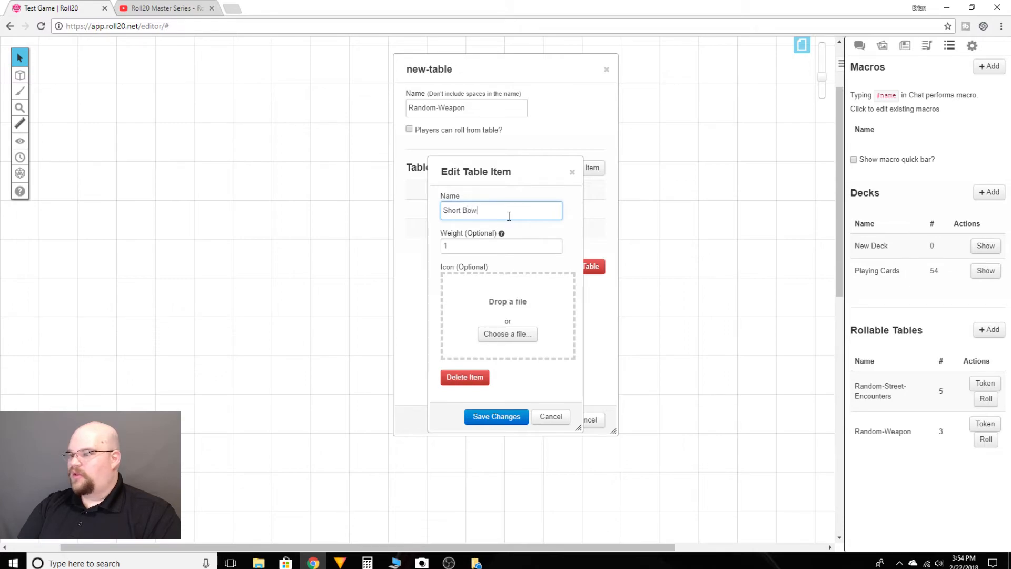
click(514, 416)
click(582, 168)
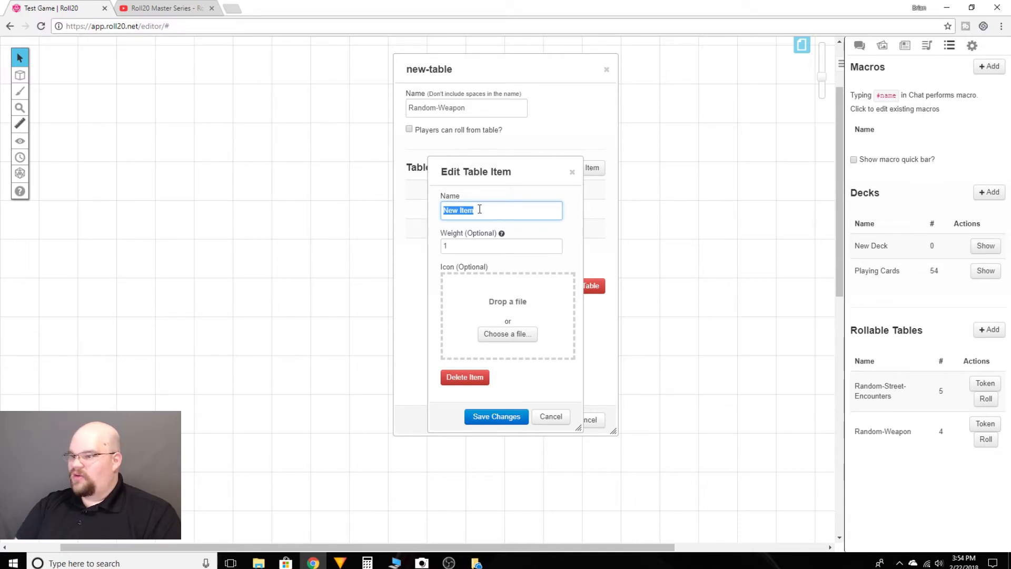
text(Lo)
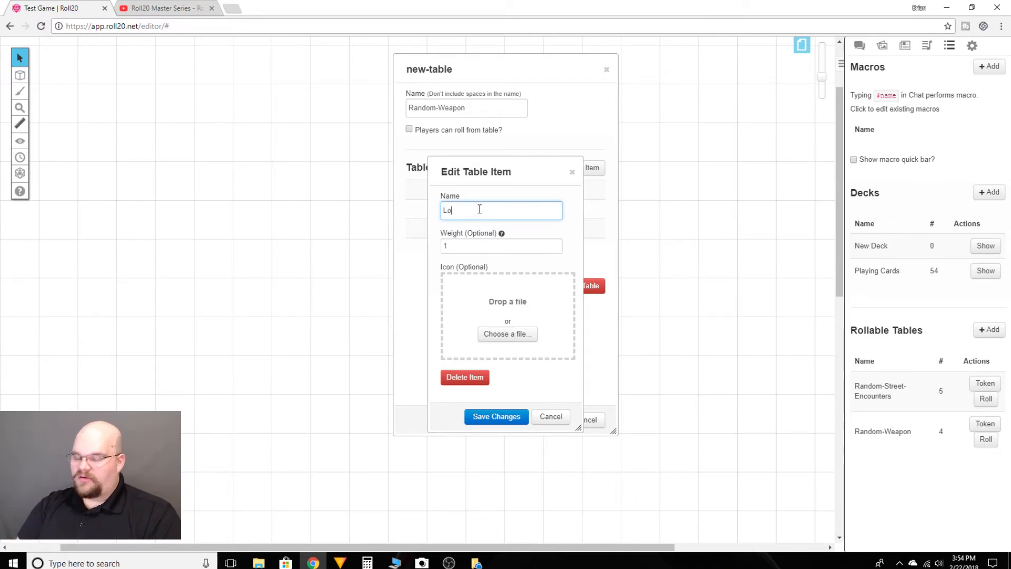
text(ng Bow)
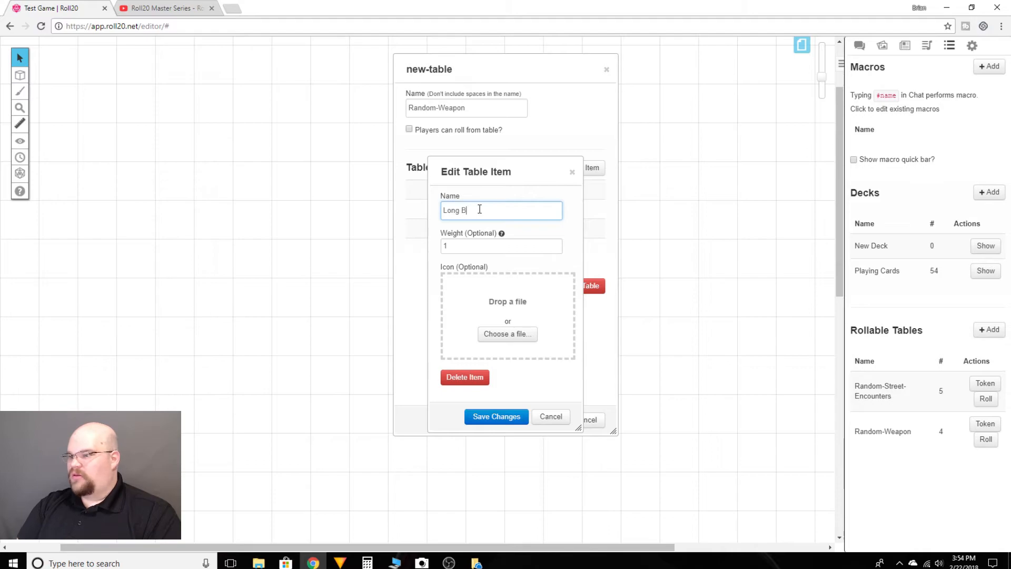
click(498, 417)
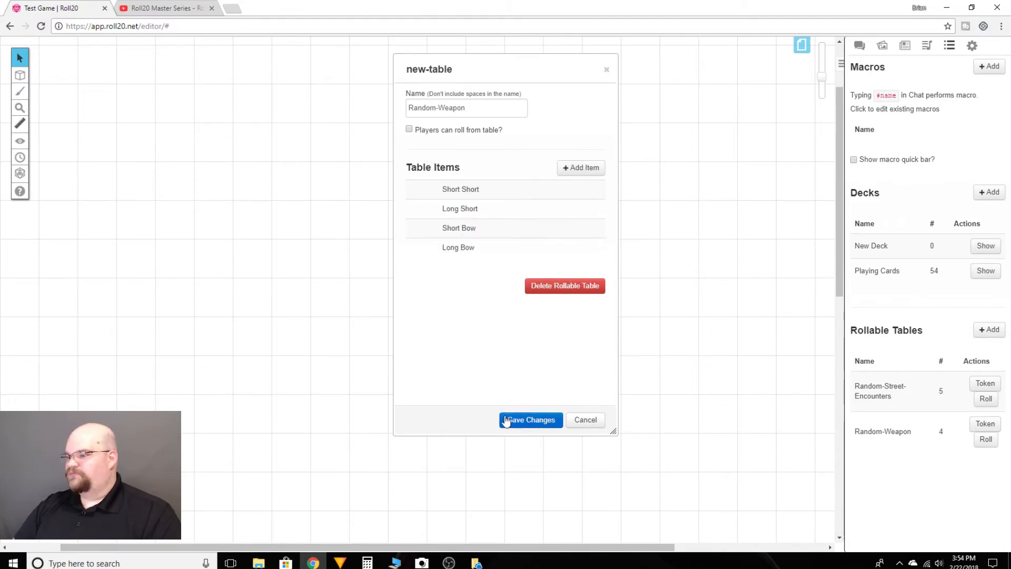
- Add "Dagger" and "Crossbow" items to the Random-Weapon table with default weights
click(582, 168)
text(Dagger)
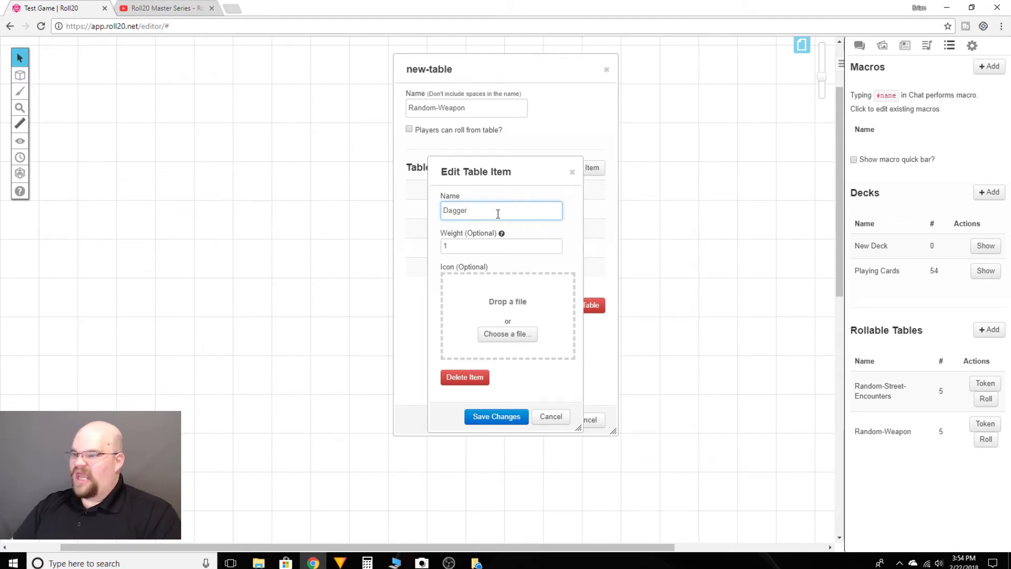
click(497, 416)
click(584, 168)
text(Croiss)
key(BackSpace)
key(BackSpace)
key(BackSpace)
text(ssbow)
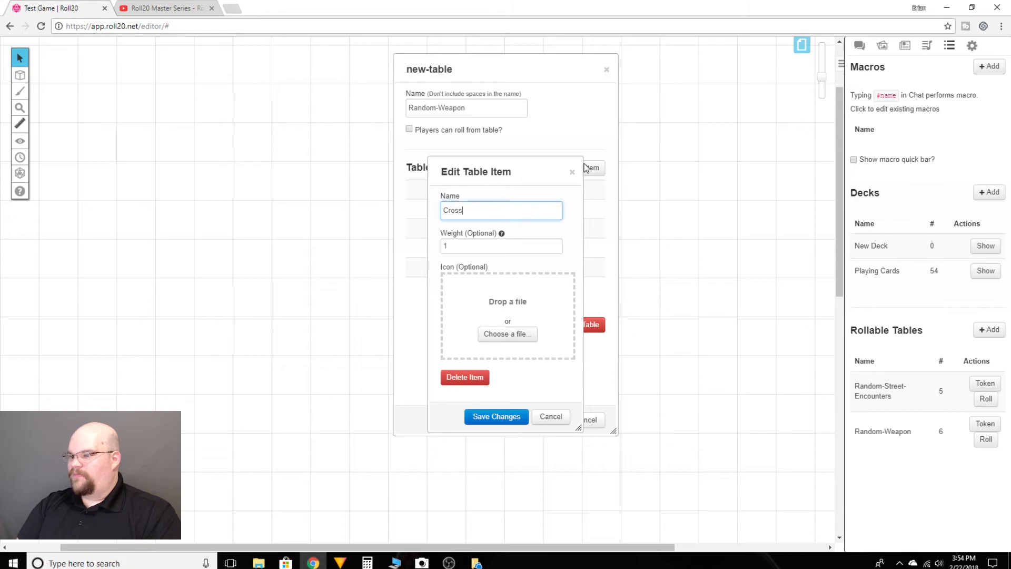
click(497, 416)
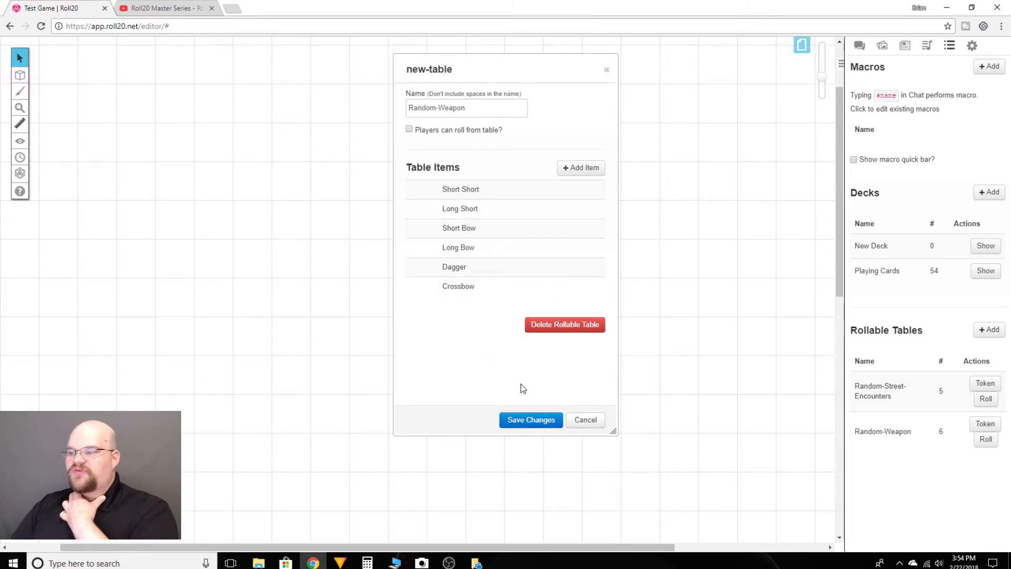
- Save the Random-Weapon table, then roll on it once and check the outcome in the chat
click(520, 418)
click(986, 440)
click(859, 45)
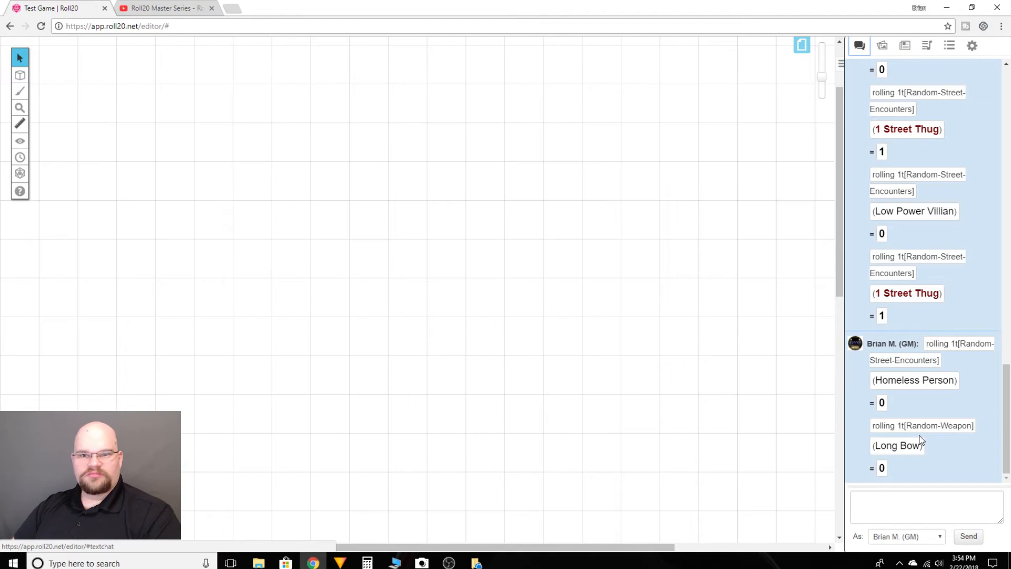
- Reopen the Random-Weapon table and set the weight of the "Short Short" item to 95, saving the item and the table
click(950, 46)
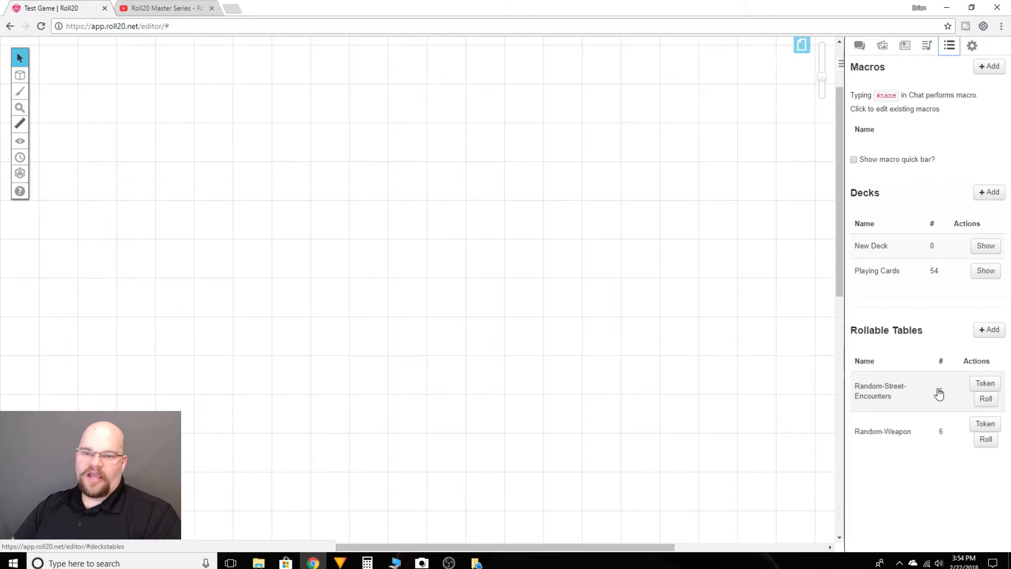
click(890, 438)
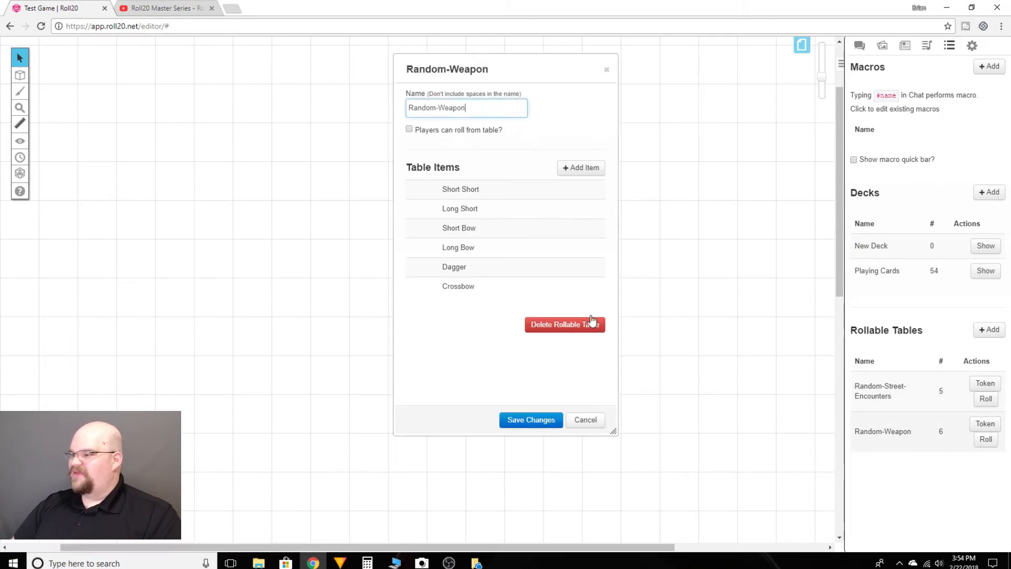
click(464, 207)
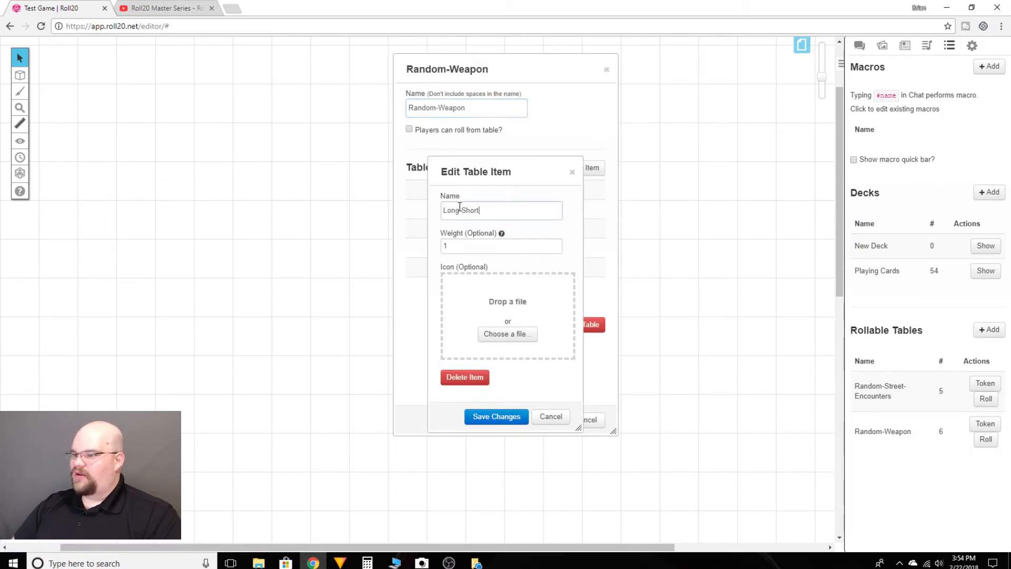
click(508, 418)
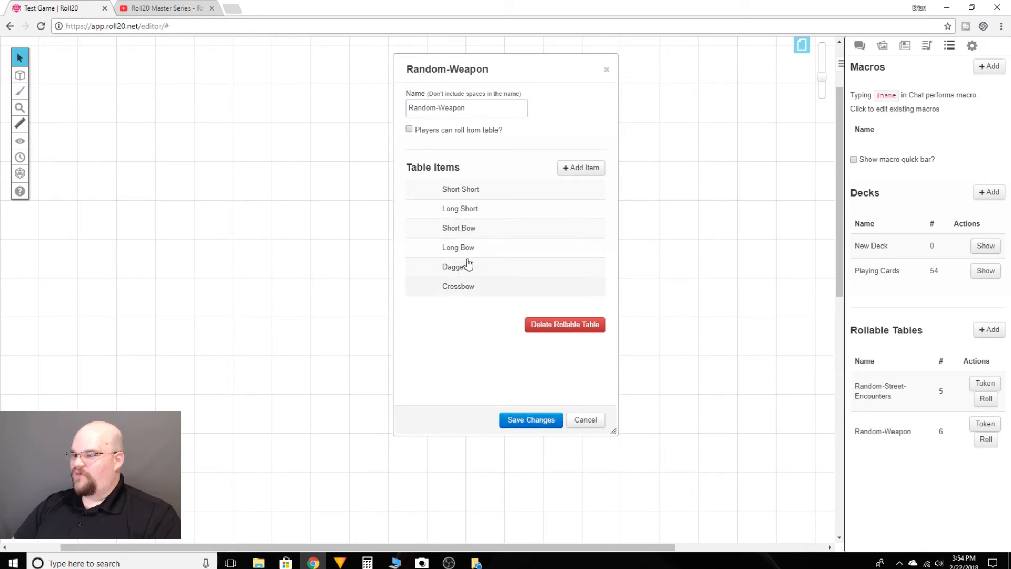
click(479, 191)
drag(453, 245, 442, 246)
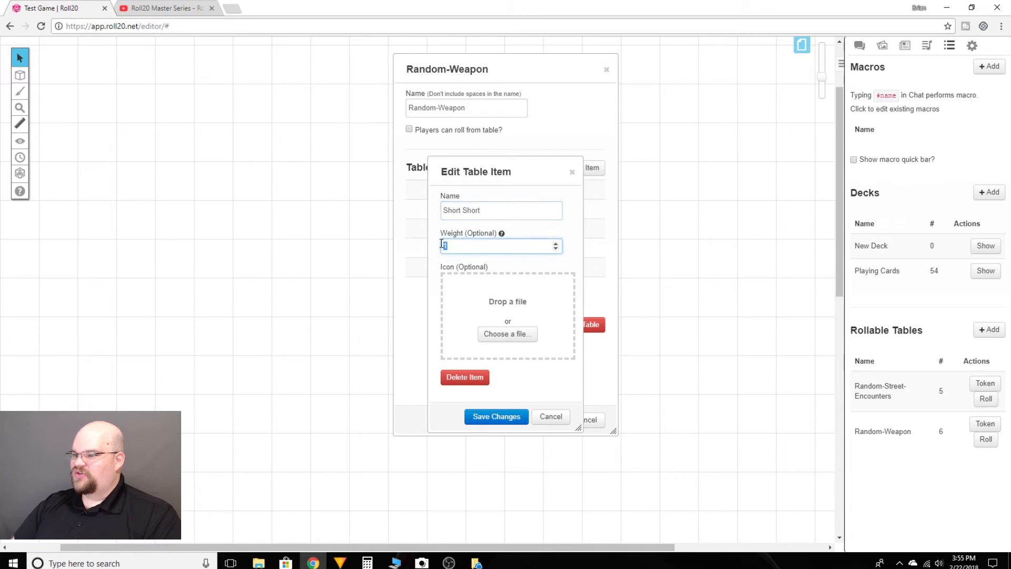
text(95)
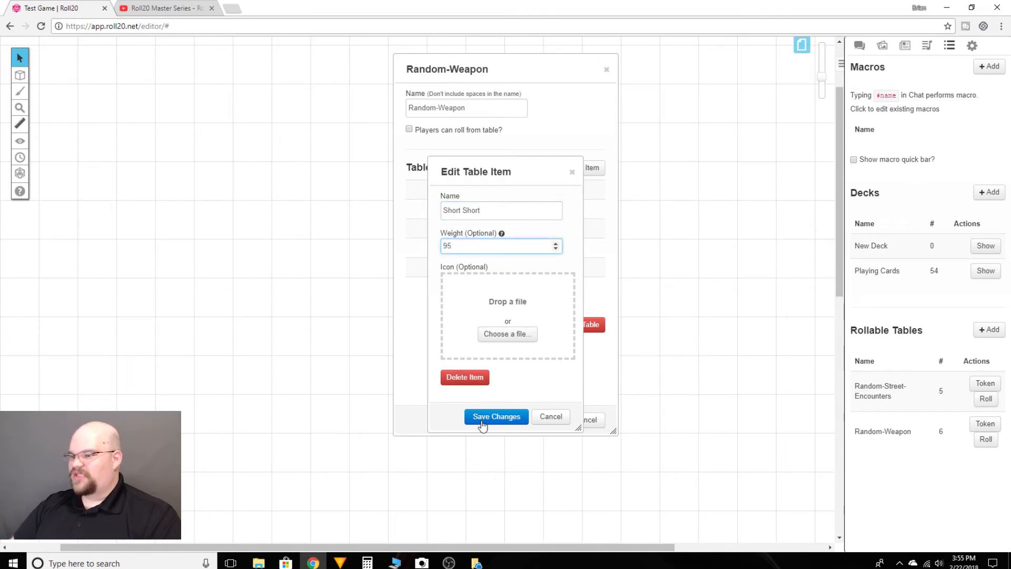
click(488, 418)
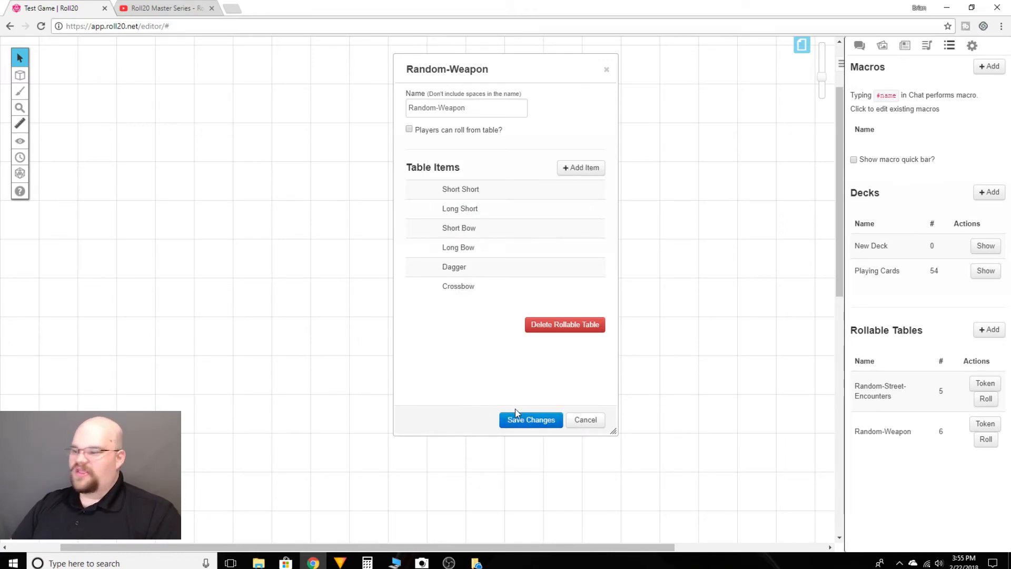
click(524, 420)
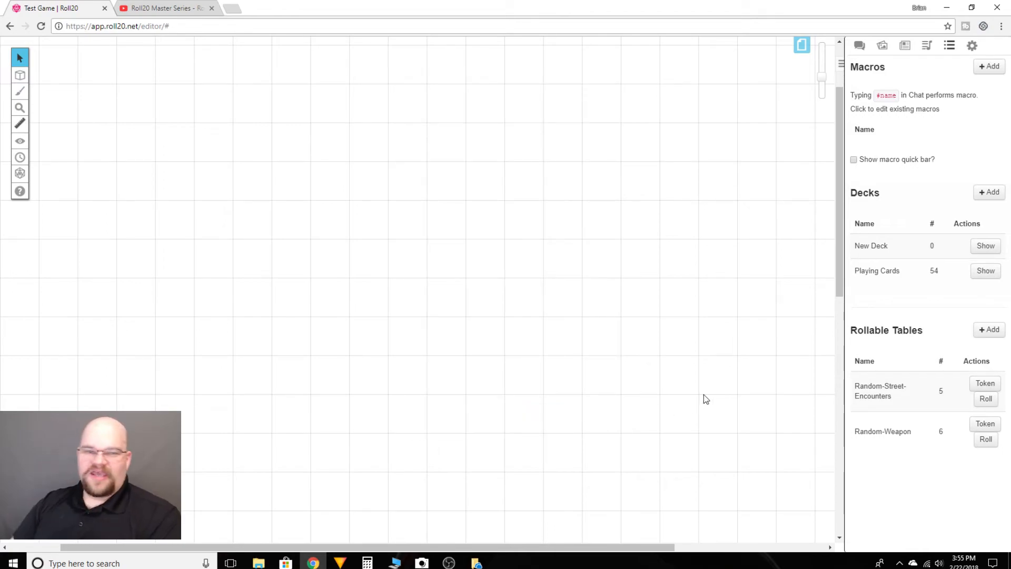
- Roll on the reweighted Random-Weapon table repeatedly and review the outcomes in the chat
click(985, 440)
click(859, 46)
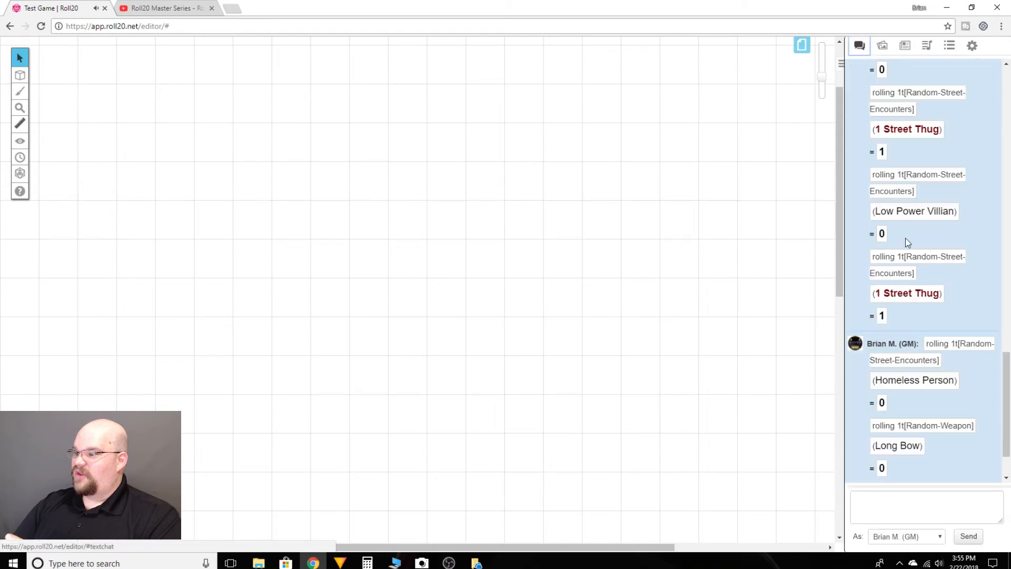
click(950, 46)
click(986, 442)
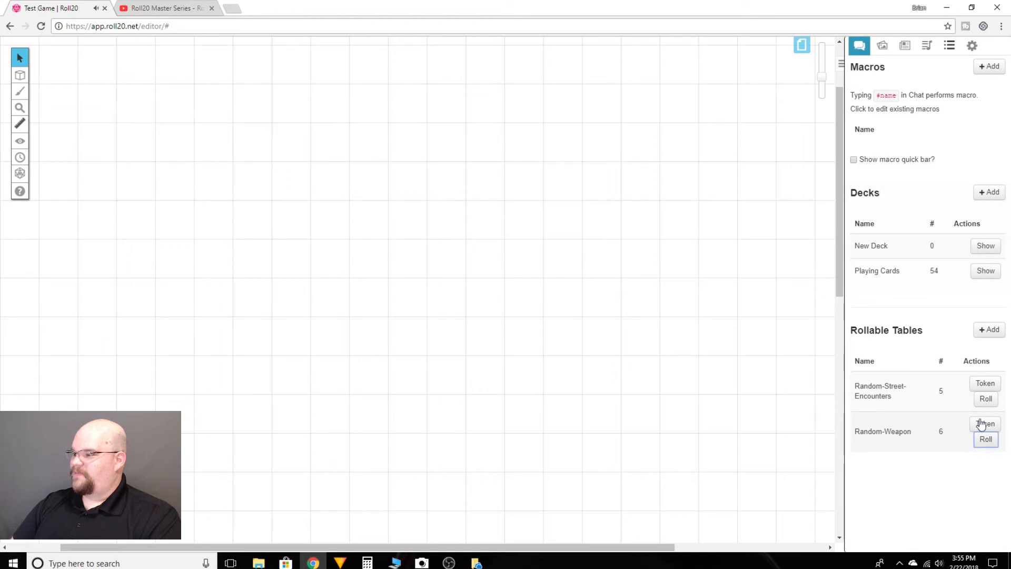
click(859, 45)
scroll(946, 252, down, 15)
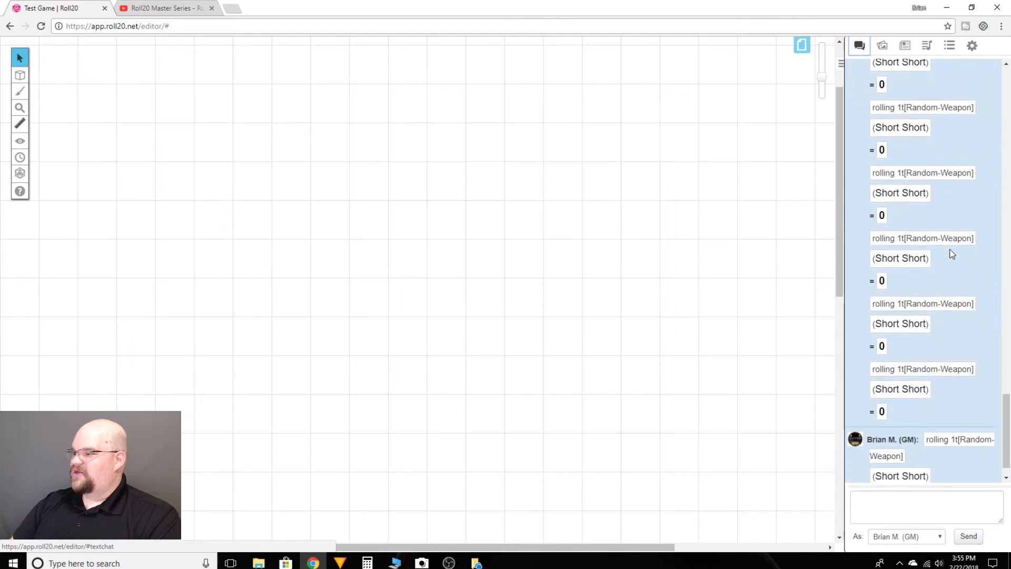
scroll(953, 253, down, 1)
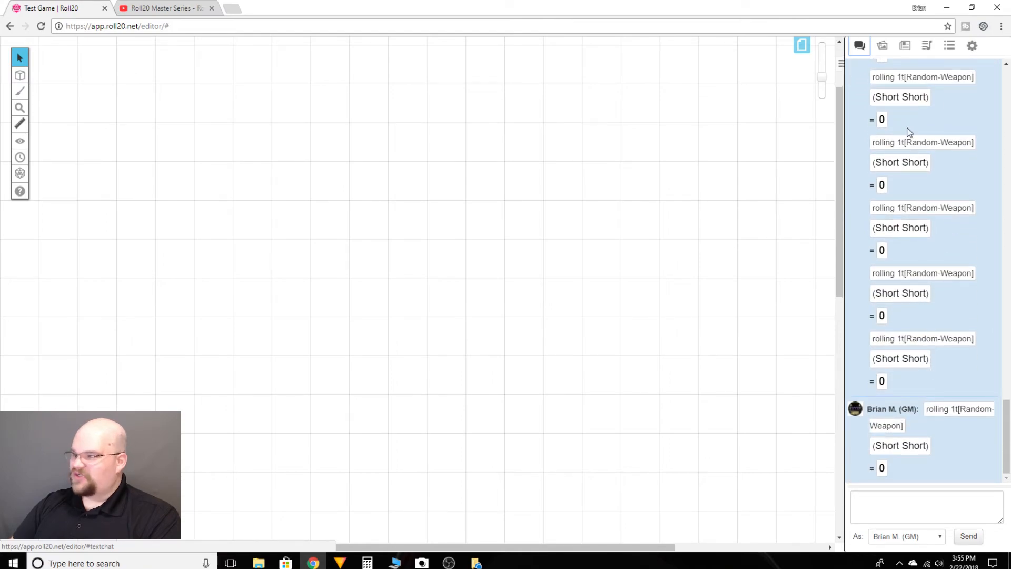